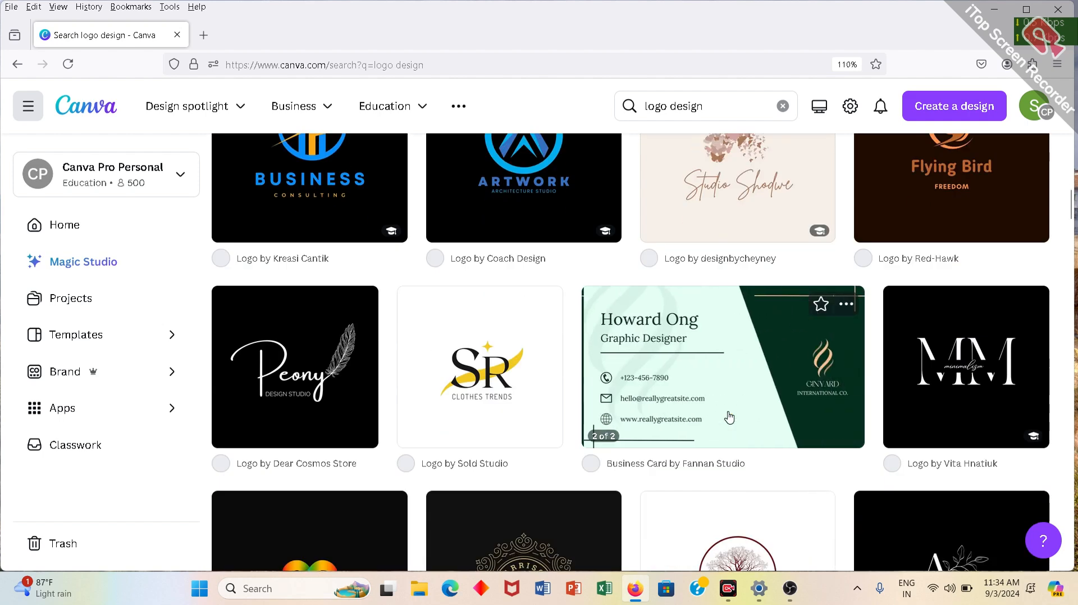
Look through the logo design template results for a suitable logo
scroll(741, 393, up, 2)
scroll(814, 315, down, 3)
scroll(803, 317, down, 3)
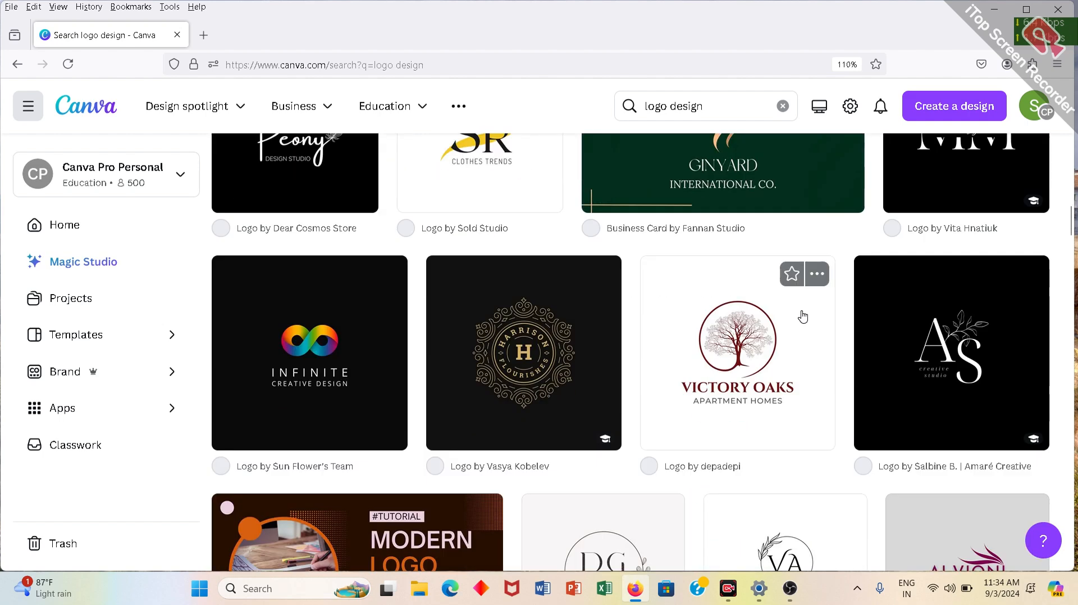
scroll(339, 356, down, 5)
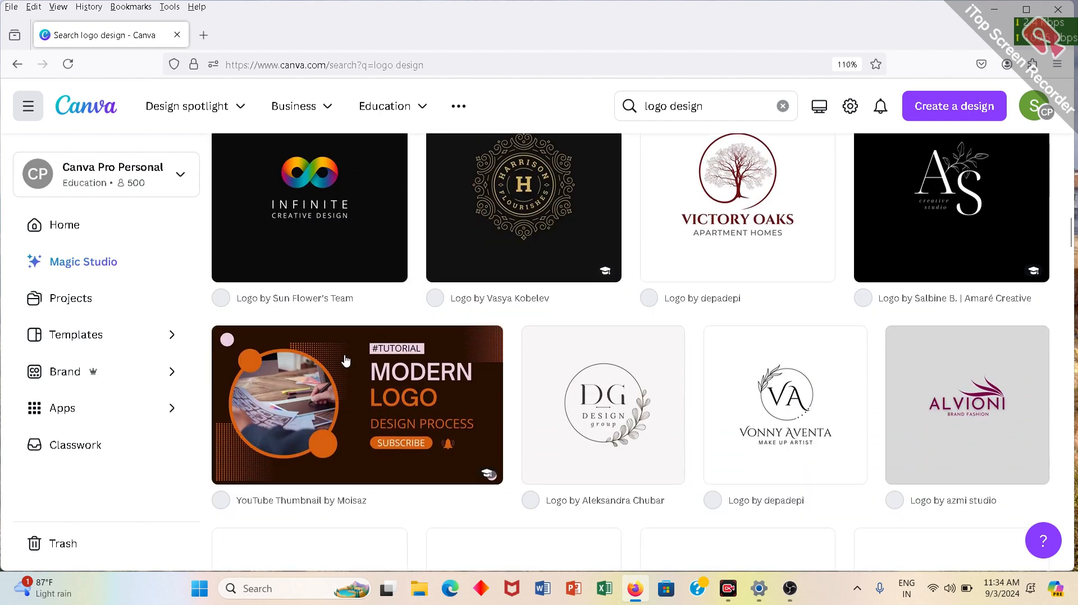
scroll(490, 441, down, 7)
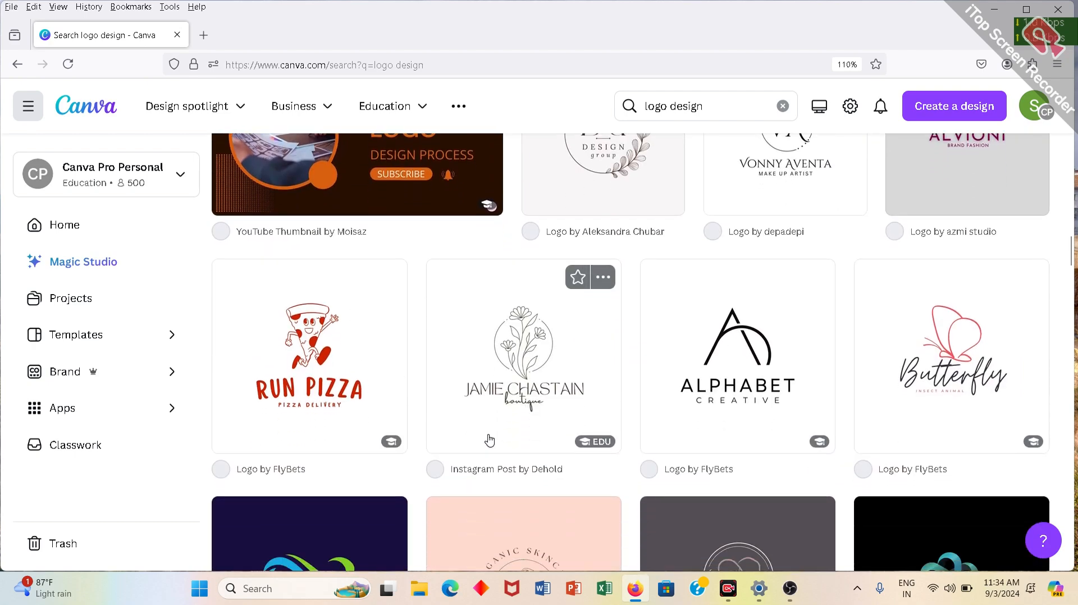
scroll(490, 441, down, 7)
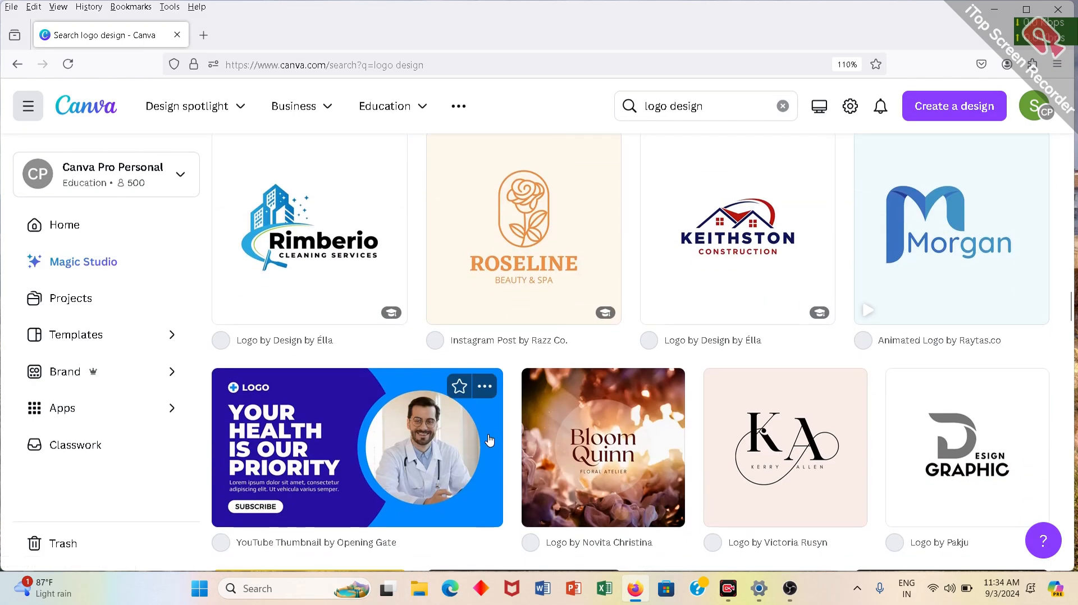
scroll(490, 440, down, 4)
scroll(489, 440, down, 5)
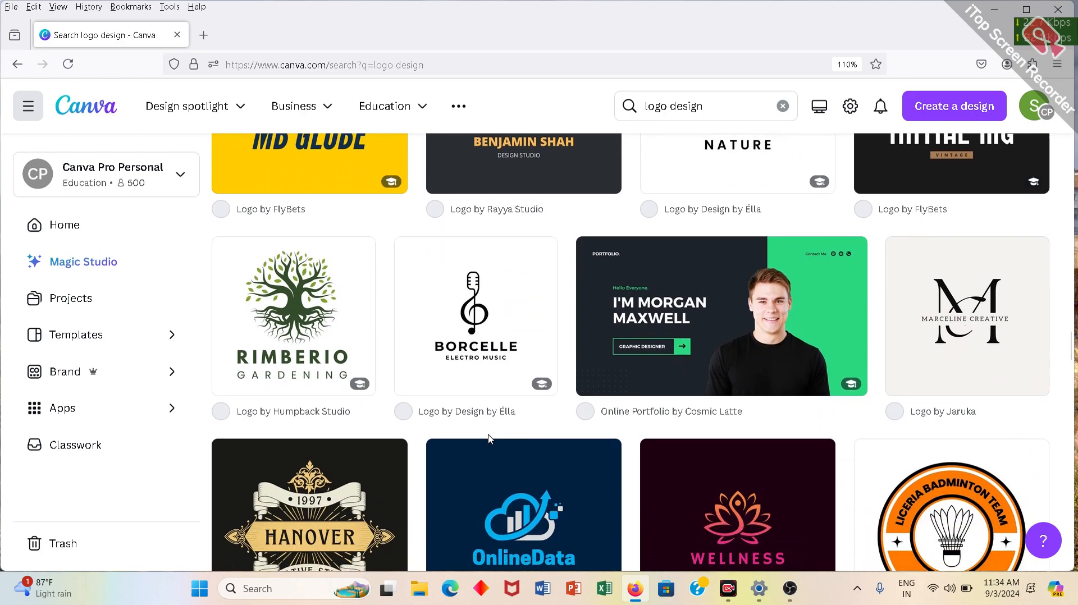
scroll(488, 439, down, 3)
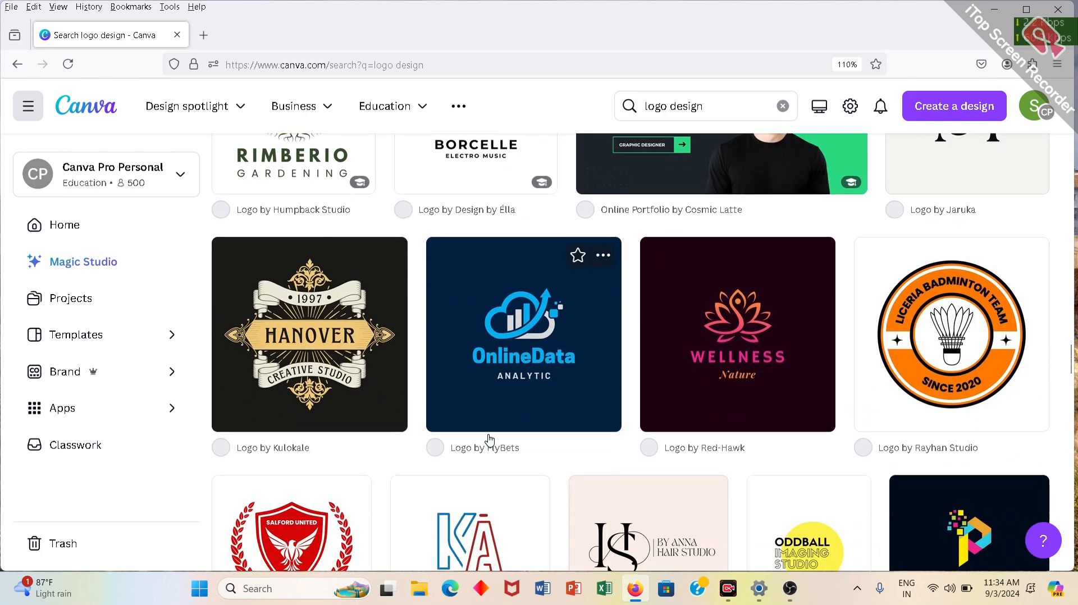
scroll(488, 439, down, 1)
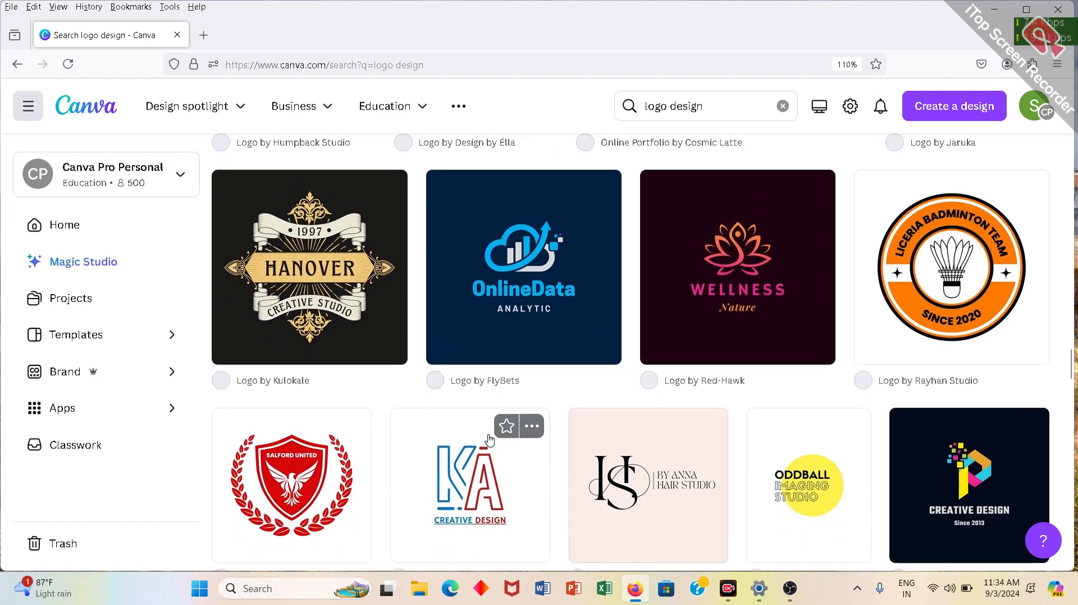
scroll(489, 439, down, 1)
scroll(489, 439, down, 3)
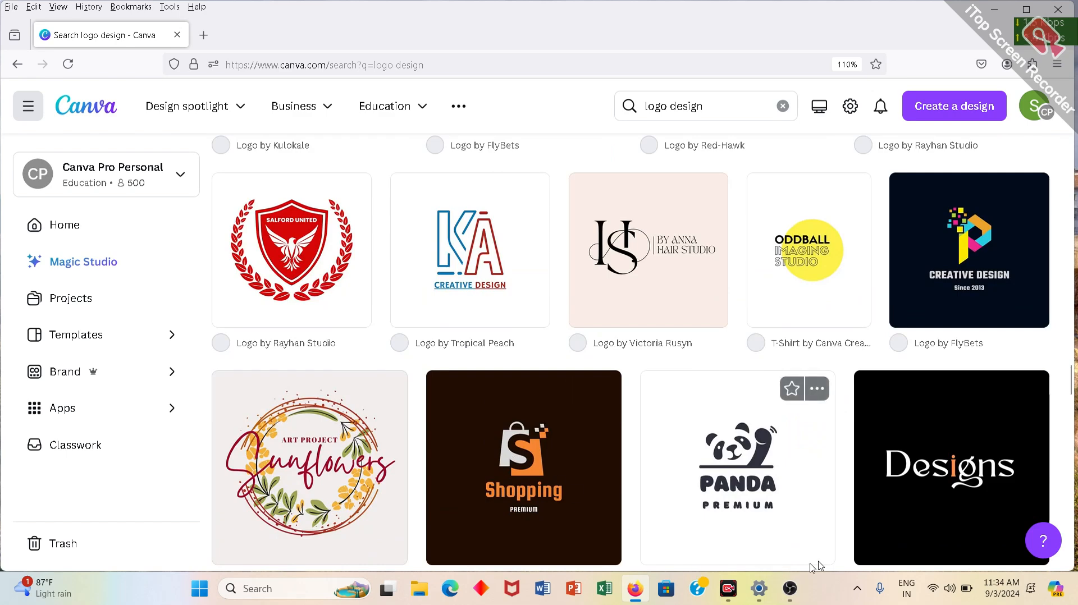
scroll(852, 561, down, 10)
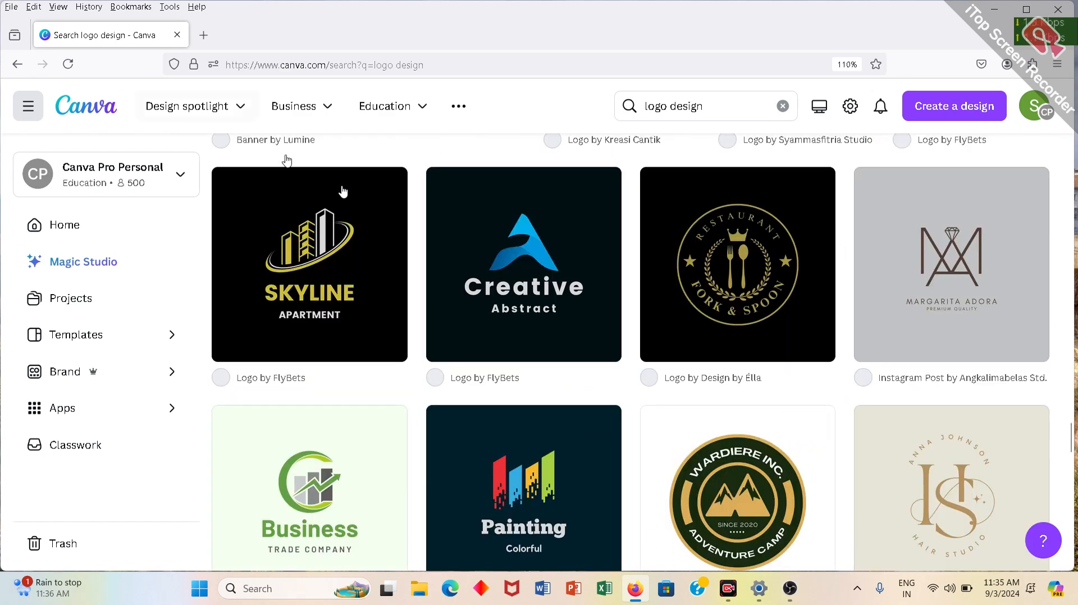
Open the "A letter Logo design" template with the blue A for customizing, staying in the browser instead of the desktop app
click(517, 293)
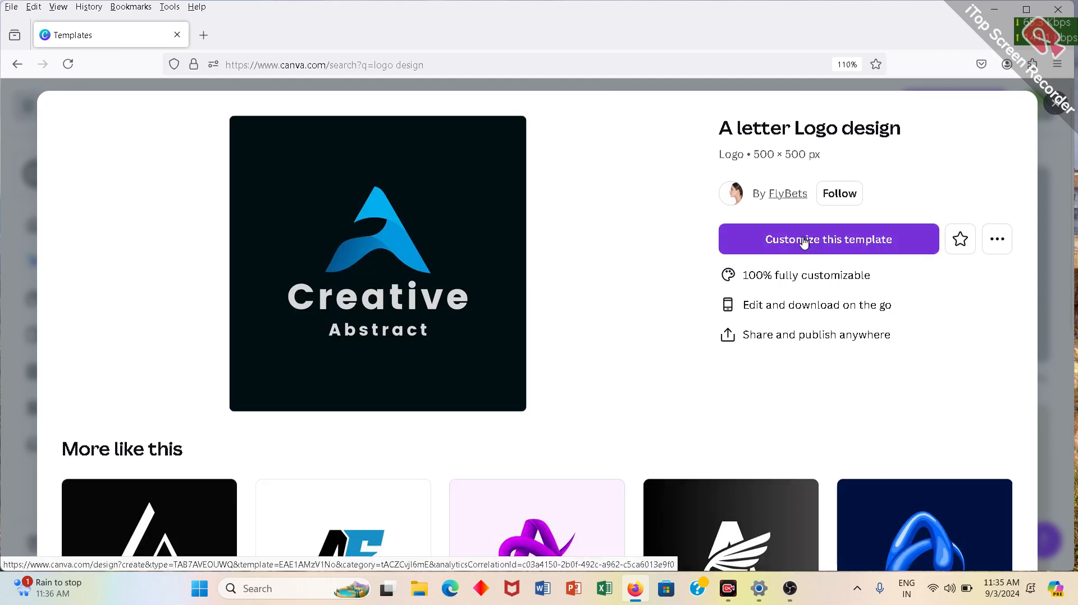
click(804, 242)
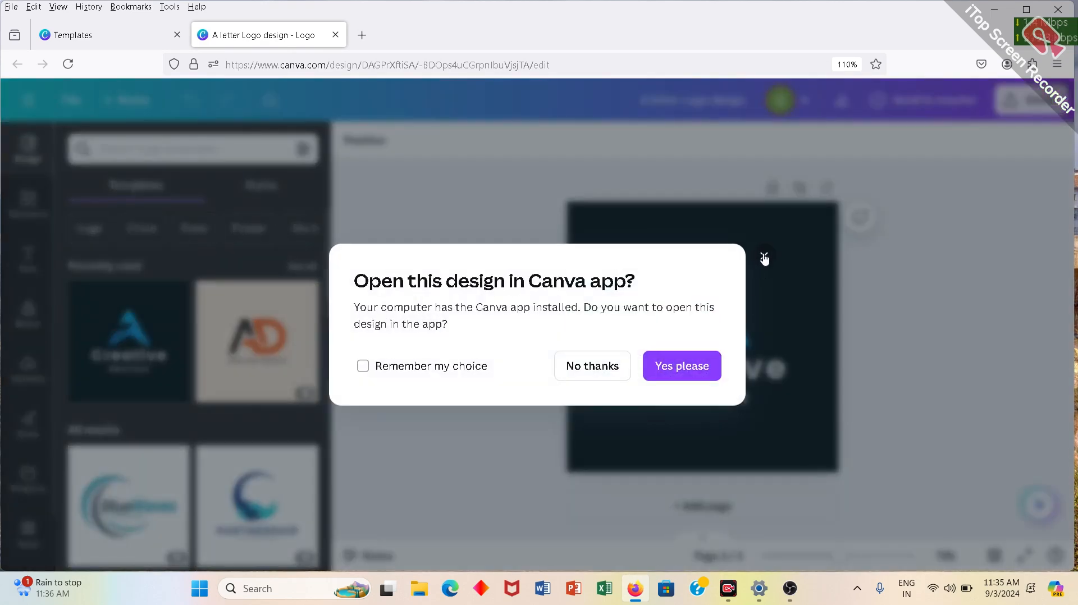
click(764, 257)
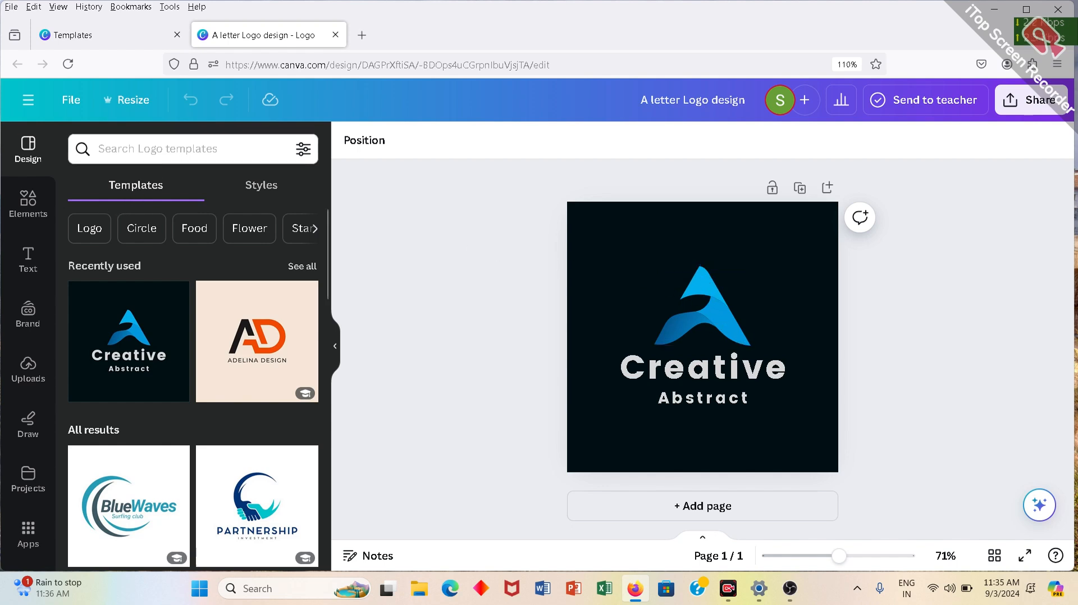
click(157, 148)
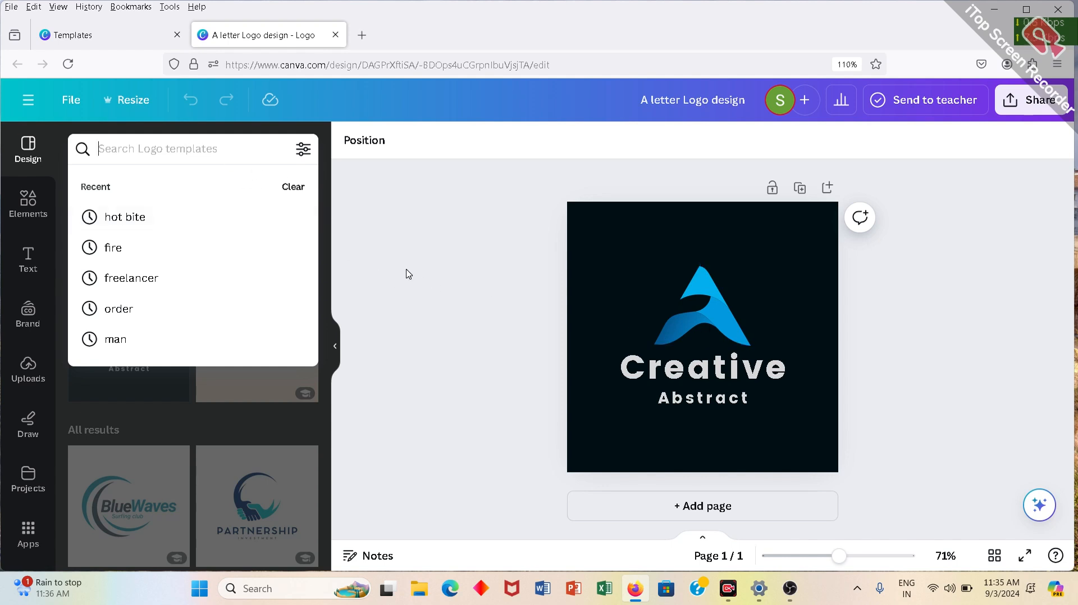
click(410, 288)
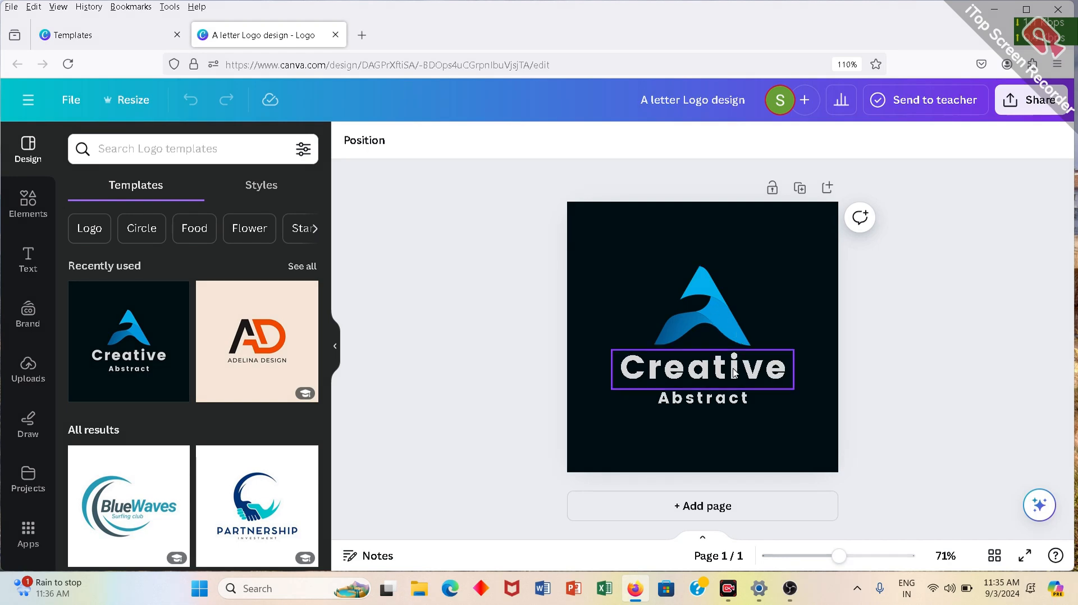
Replace the word "Abstract" in the logo with "IT"
click(746, 403)
key(ctrl+a)
key(BackSpace)
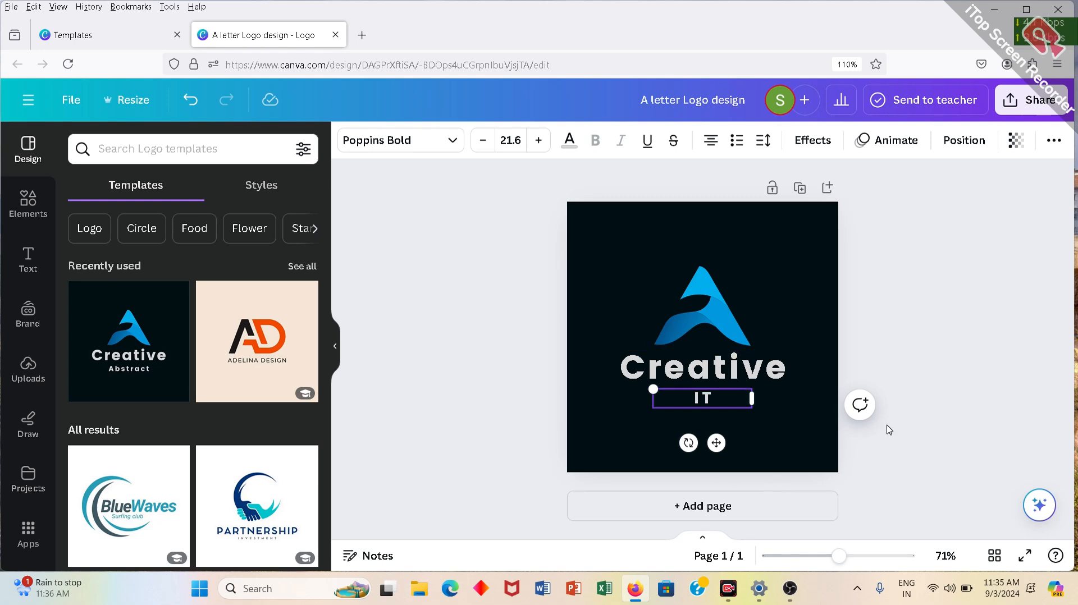
Increase the "IT" text's font size to 29.6 and shift the text slightly left beneath "Creative"
click(538, 141)
click(537, 140)
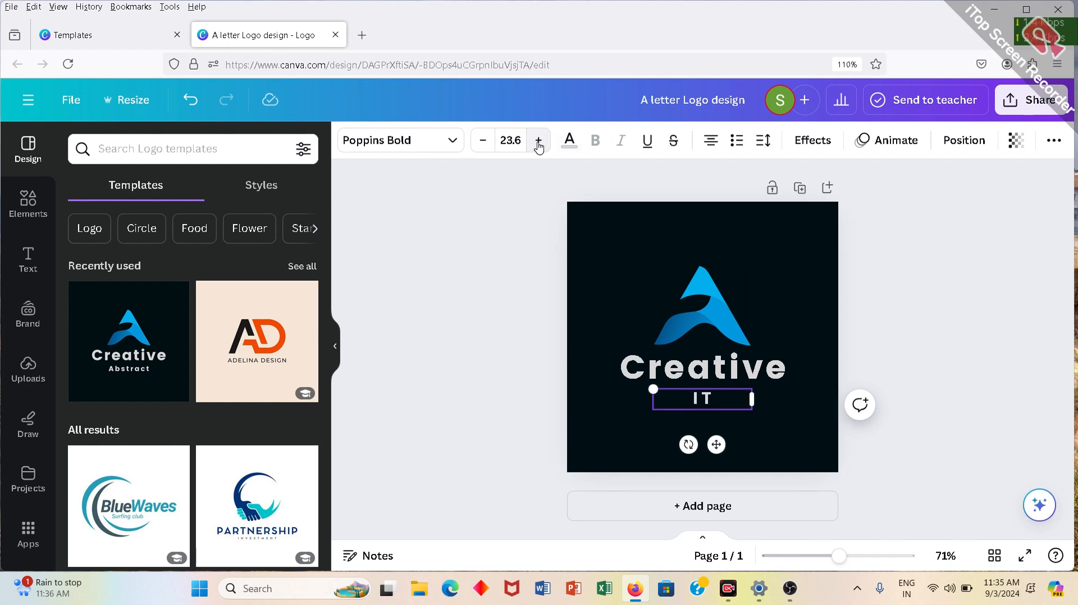
click(538, 141)
click(538, 141)
click(538, 141)
click(537, 140)
click(538, 140)
click(537, 142)
click(797, 354)
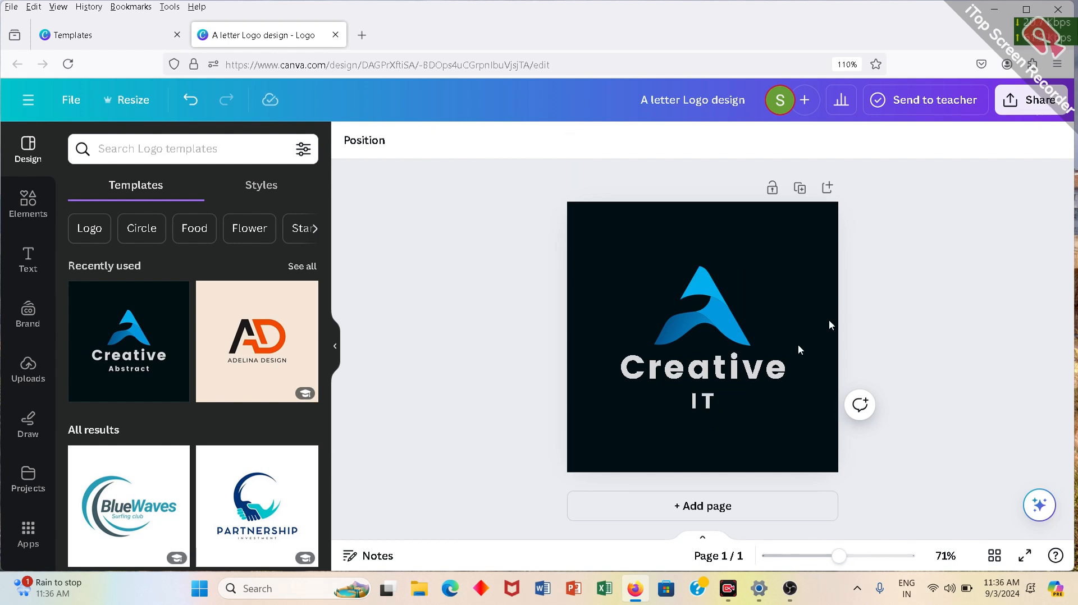
drag(734, 408, 720, 412)
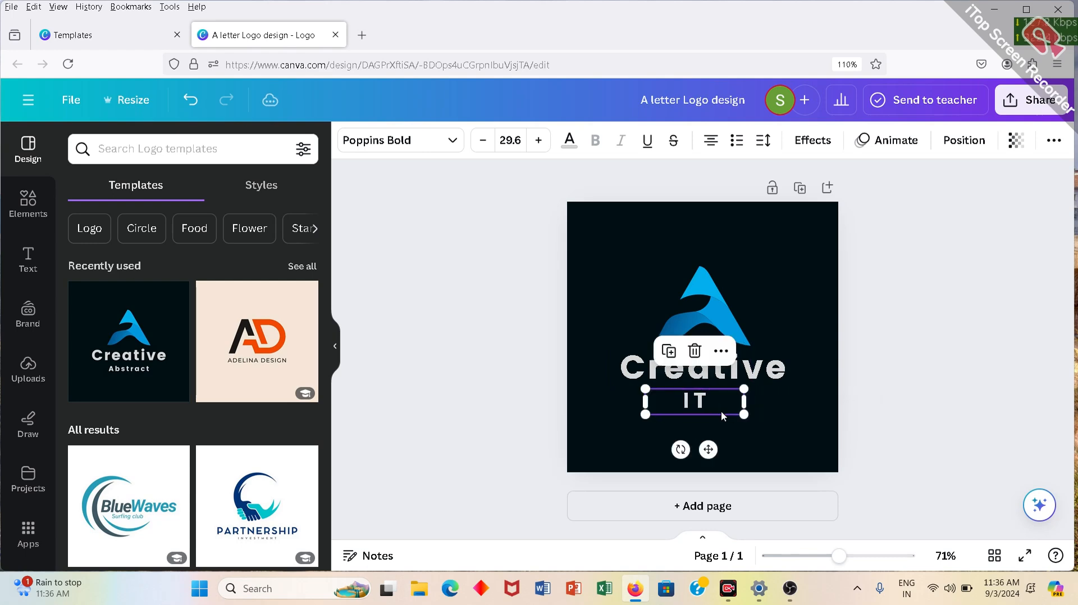
click(811, 429)
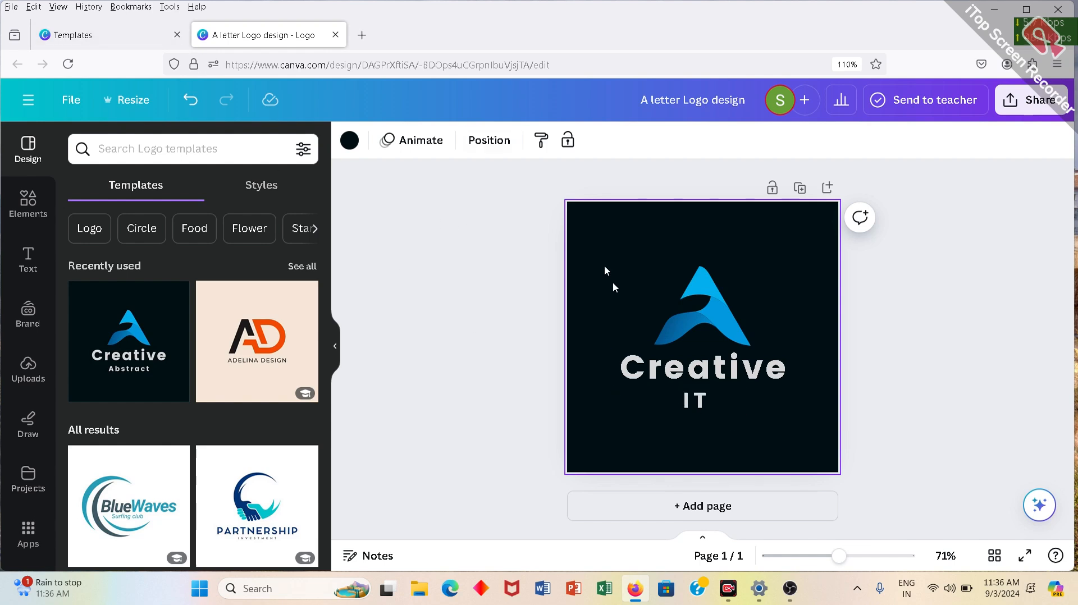
click(749, 307)
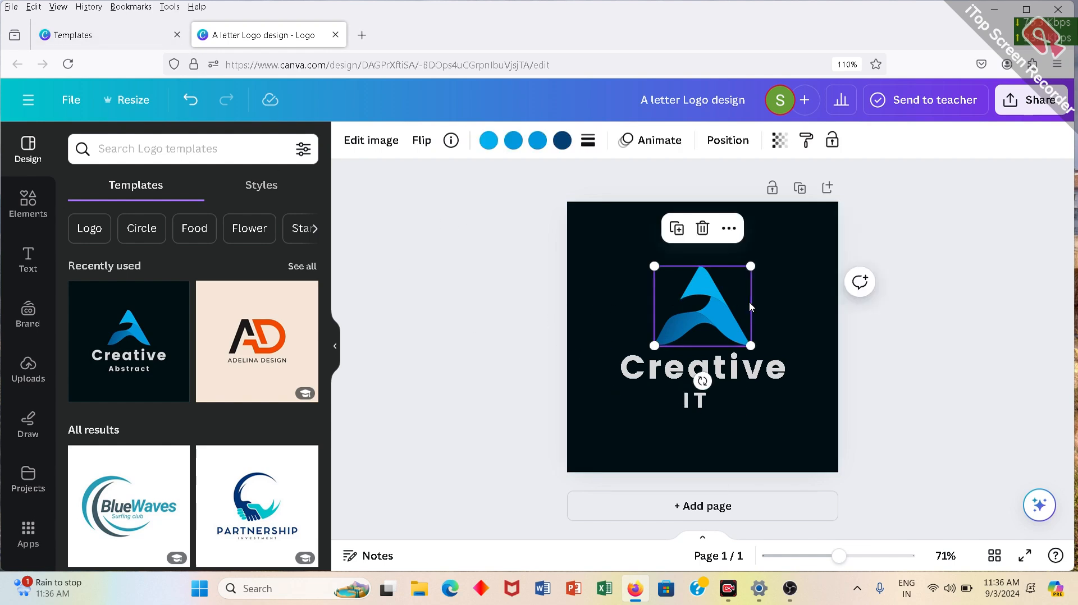
scroll(240, 332, down, 5)
scroll(240, 332, down, 2)
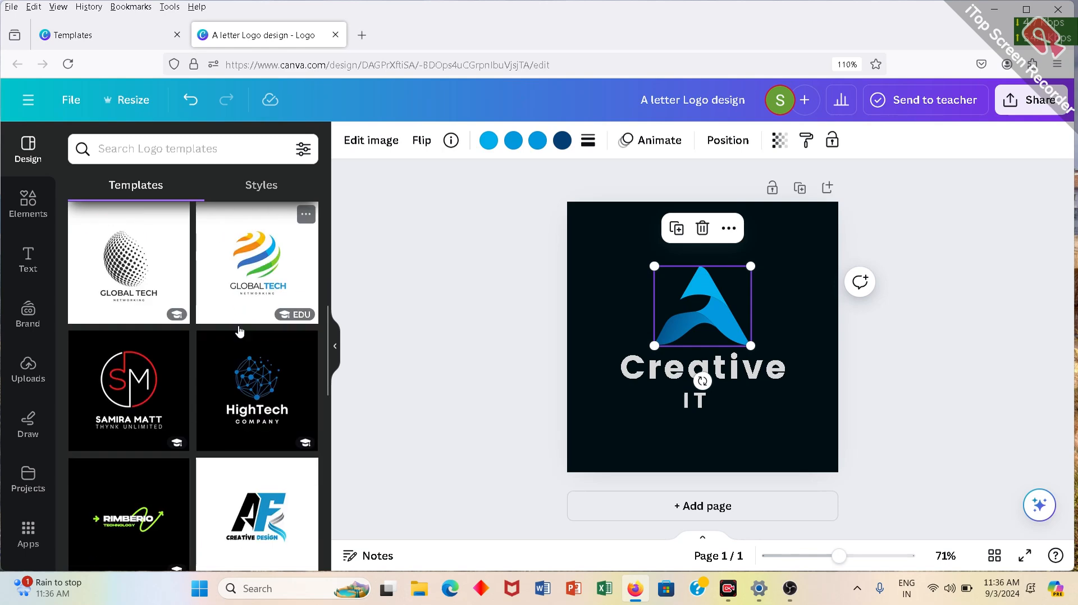
scroll(240, 331, up, 2)
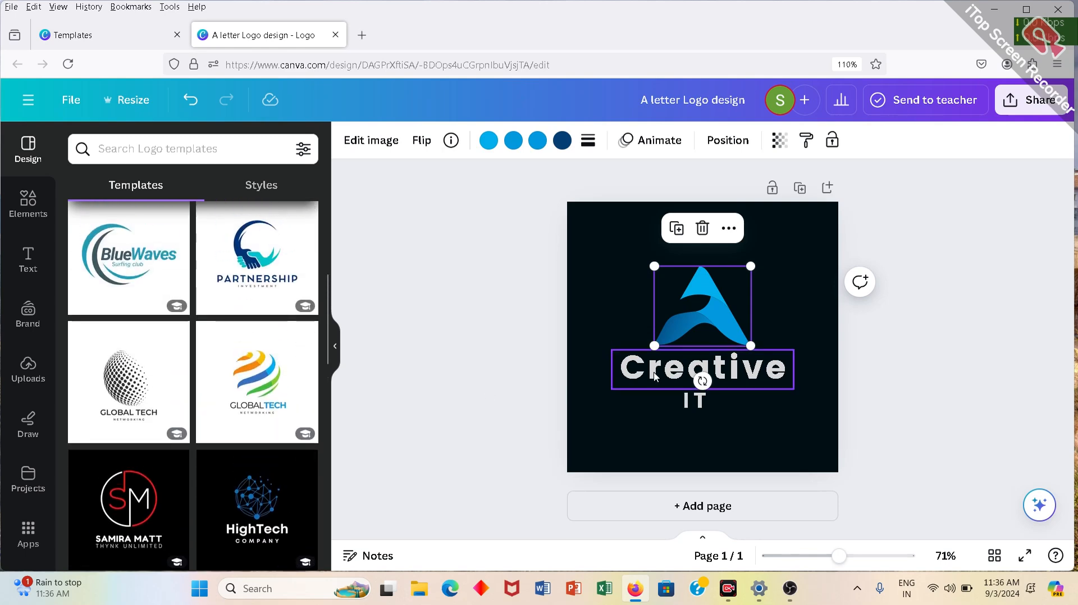
Copy the word "Creative" from the logo and search the design elements for "creative"
click(625, 377)
double_click(625, 377)
right_click(625, 378)
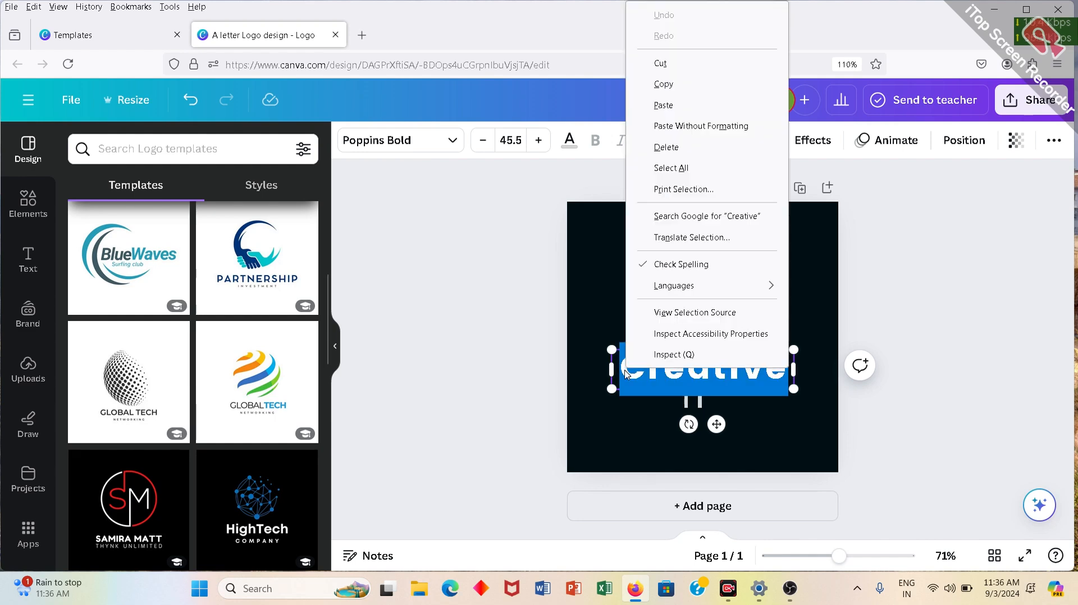
click(664, 84)
click(221, 150)
right_click(221, 150)
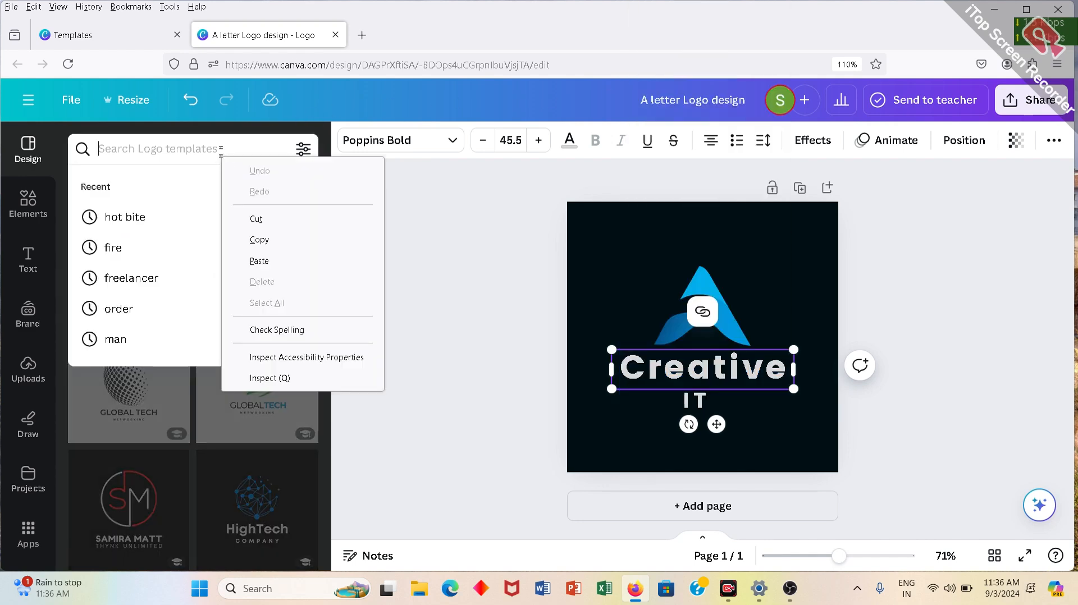
click(28, 203)
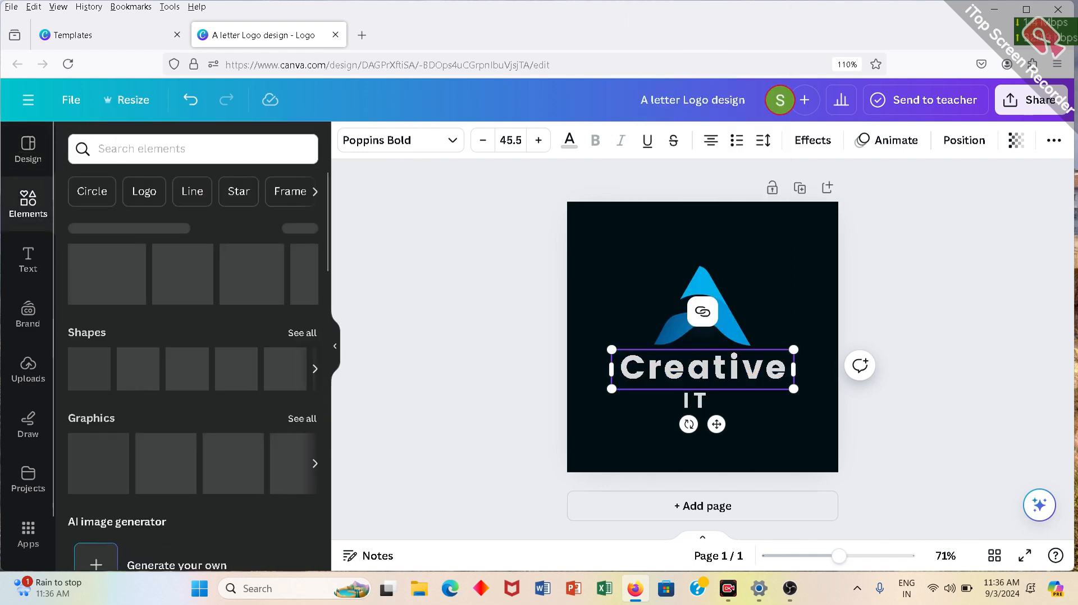
click(125, 149)
right_click(124, 150)
click(161, 254)
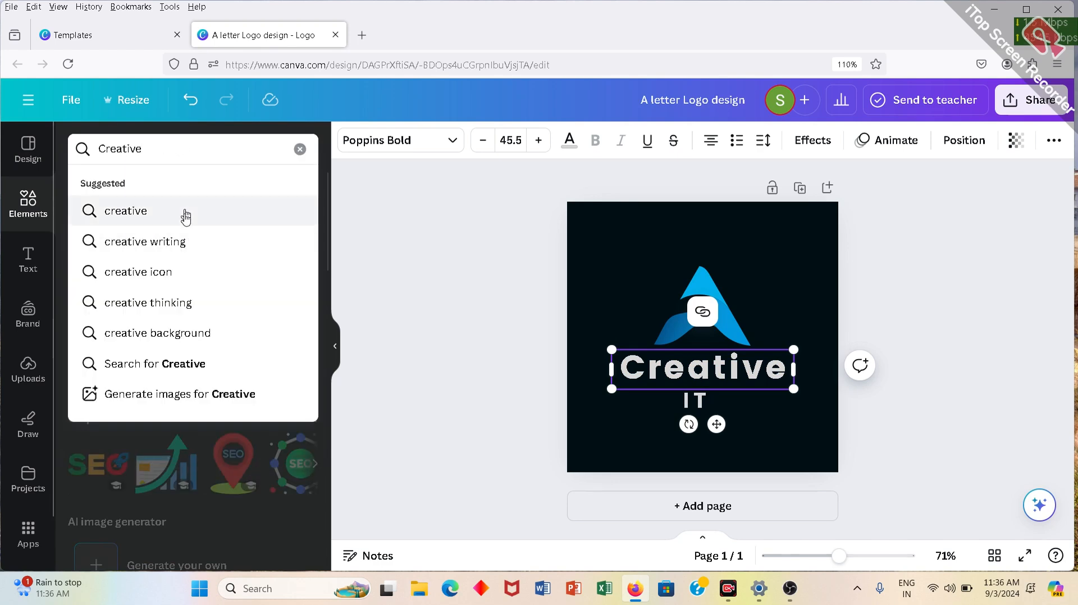
click(184, 221)
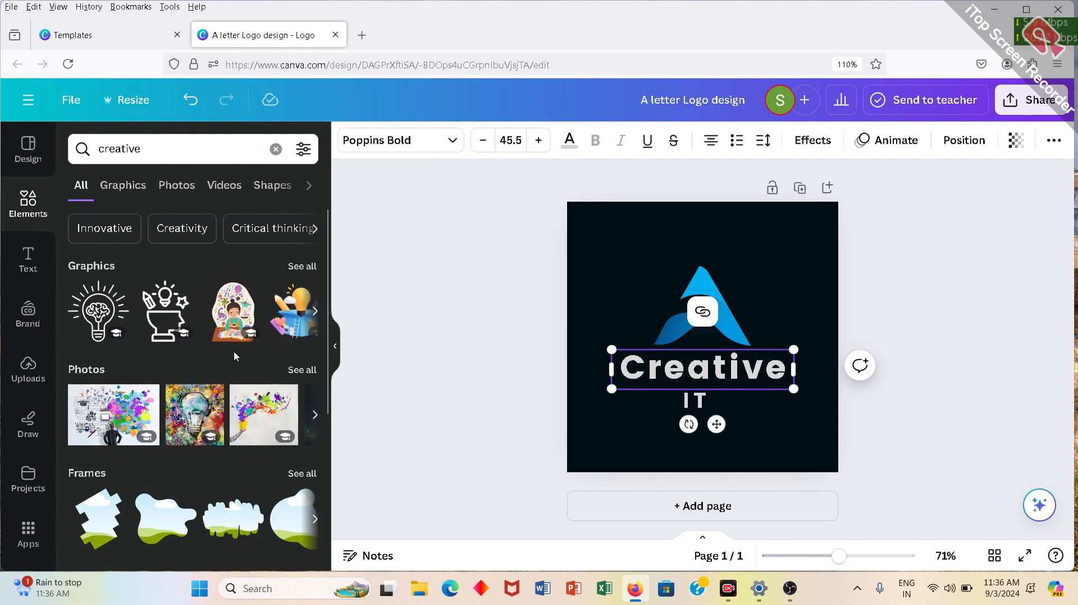
Delete the blue A graphic from the logo
click(683, 312)
click(700, 229)
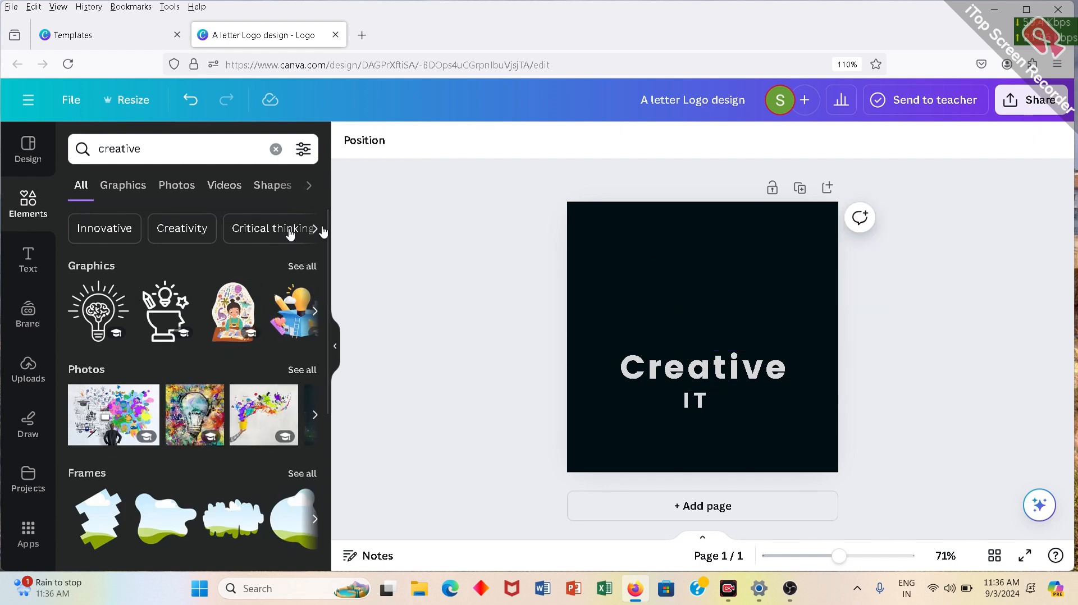
Show all graphics results, add the light bulb with a brain inside, and place it above the "Creative" text
click(304, 267)
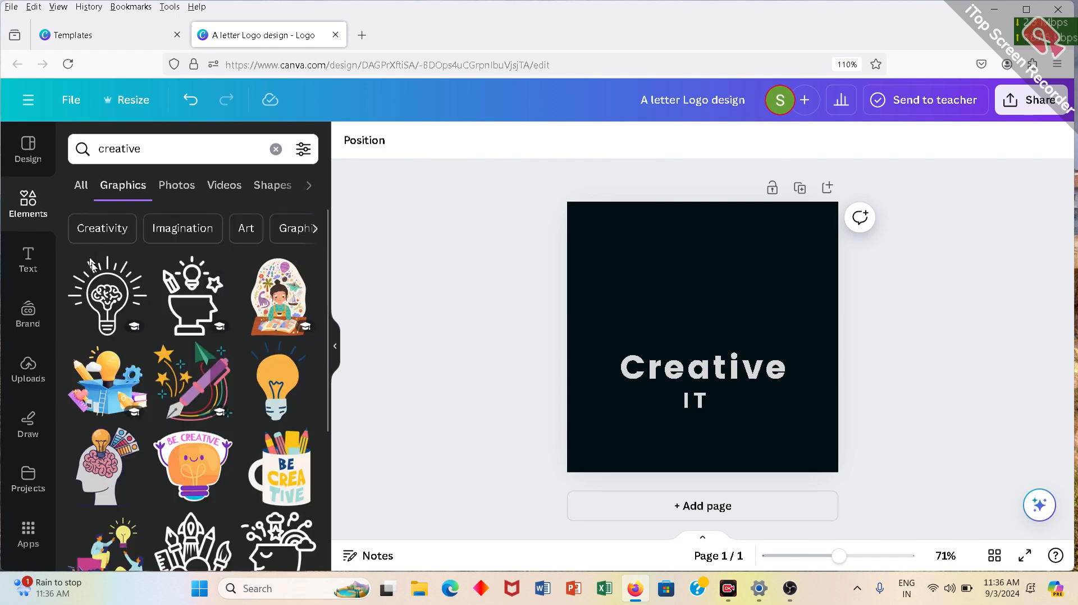
scroll(171, 393, down, 1)
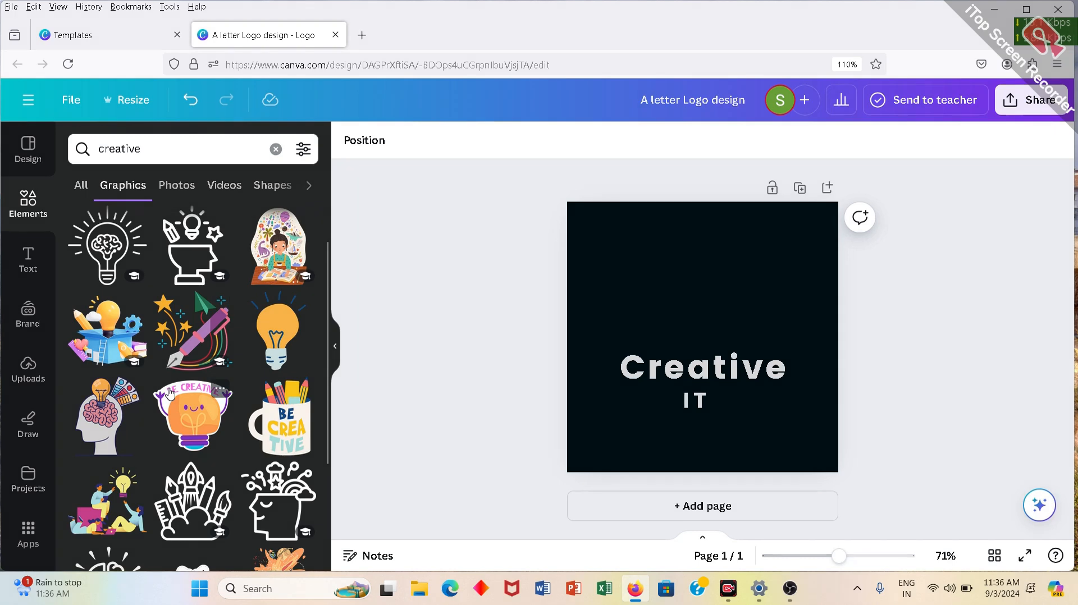
scroll(189, 436, down, 2)
scroll(163, 409, up, 3)
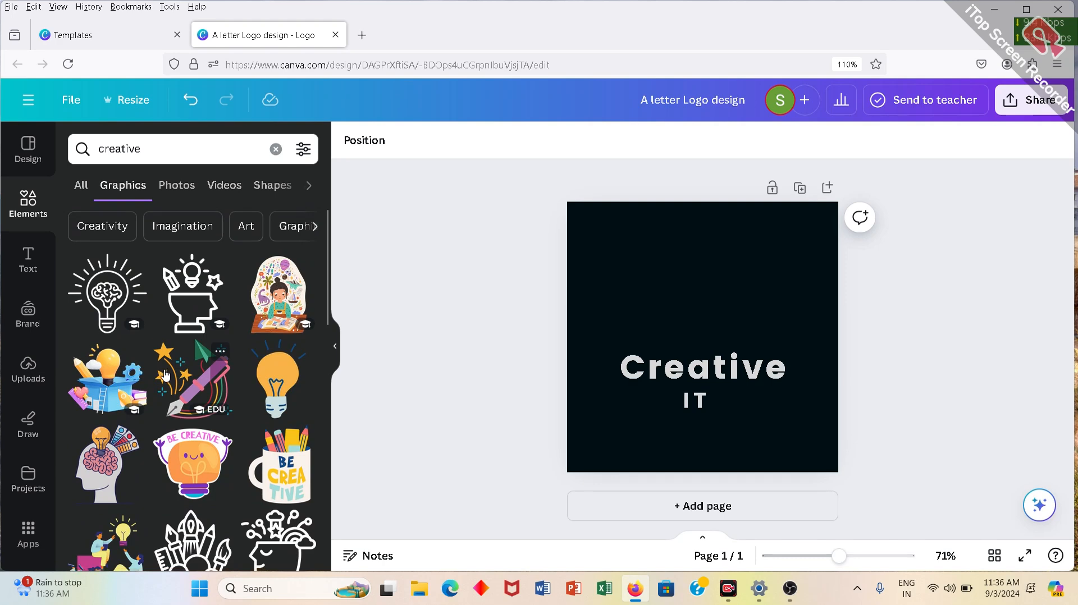
scroll(164, 375, down, 6)
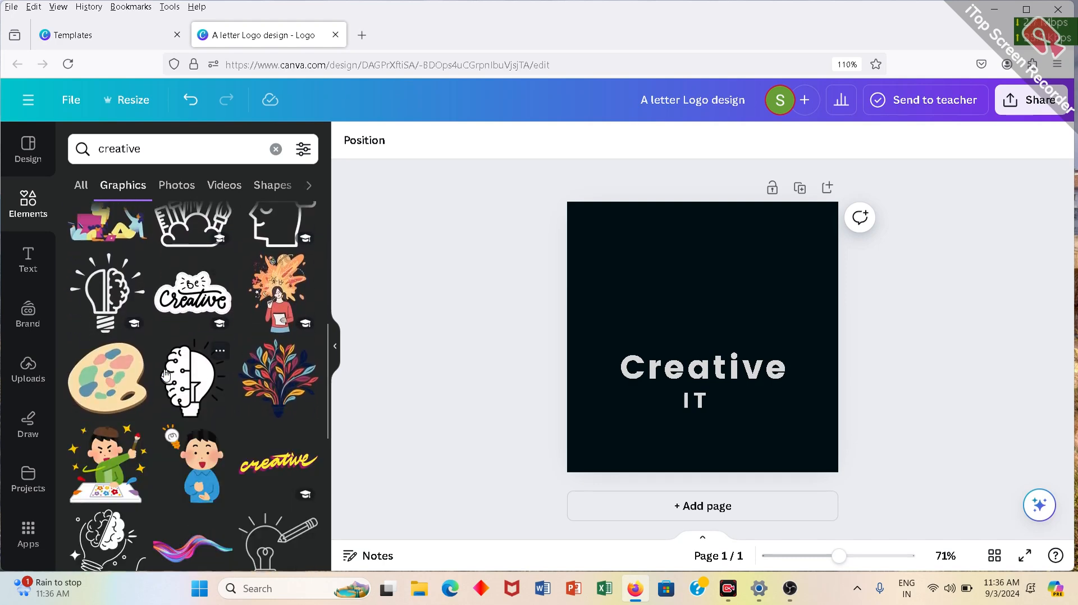
scroll(166, 374, down, 1)
scroll(165, 375, up, 7)
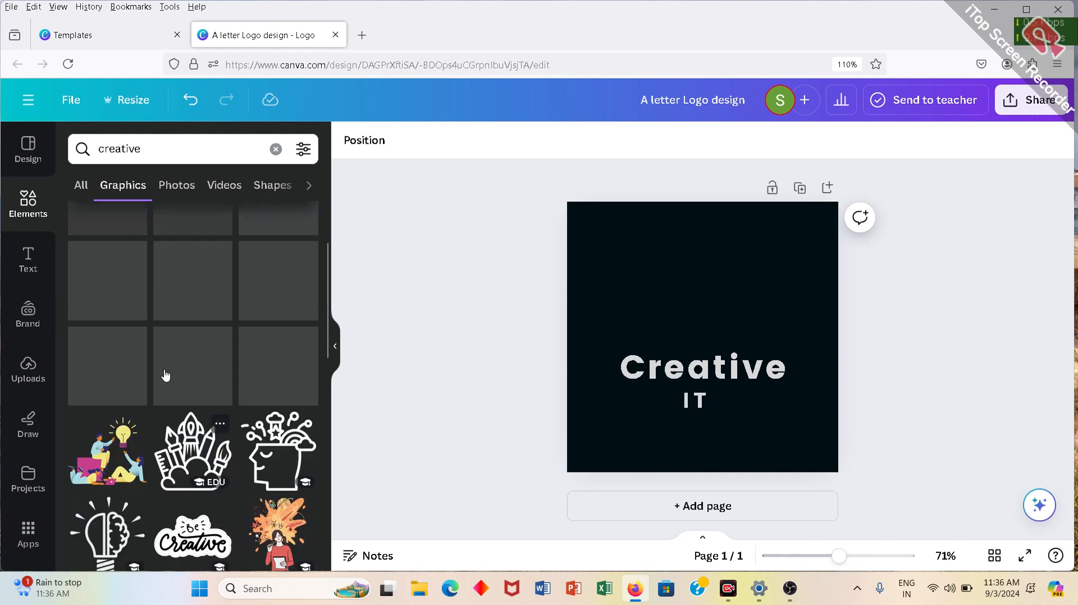
click(119, 305)
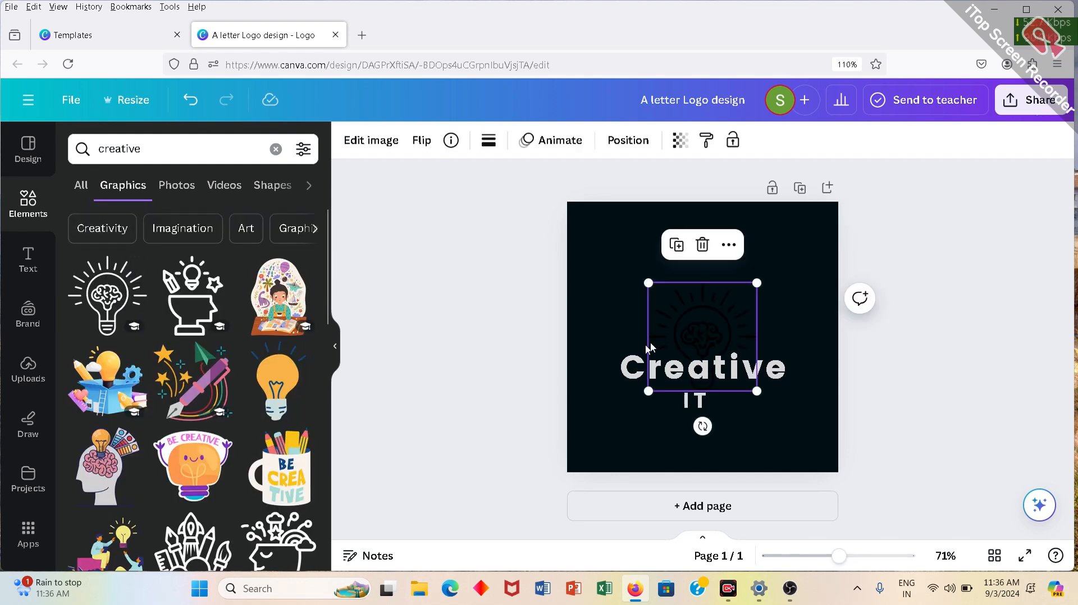
drag(727, 332, 726, 279)
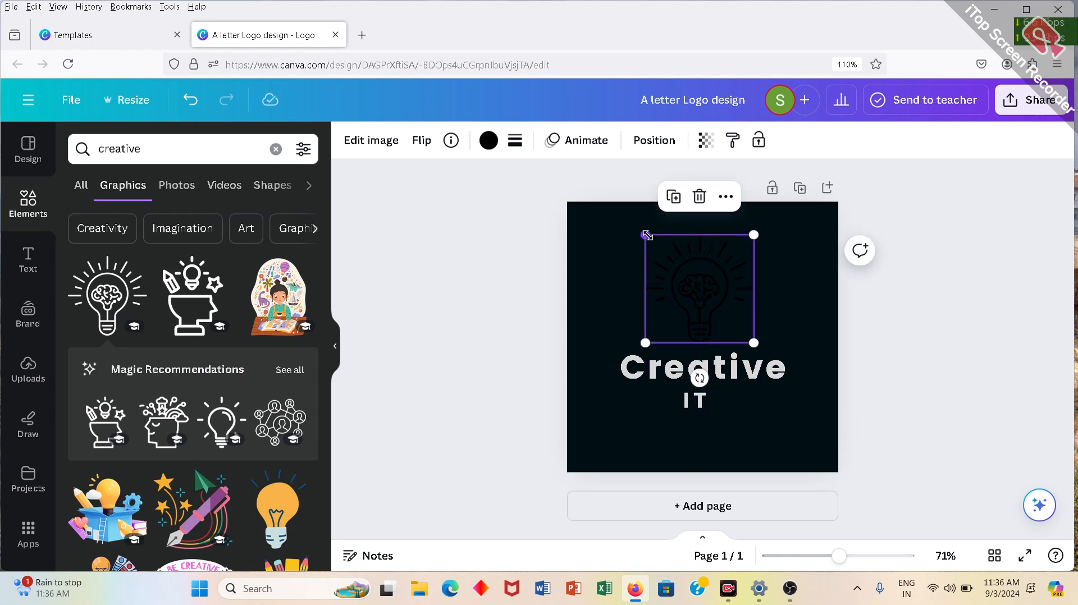
Shrink the light bulb graphic from its upper-left corner and shift it slightly left above the "Creative" text
drag(647, 234, 663, 254)
drag(737, 309, 722, 308)
click(780, 339)
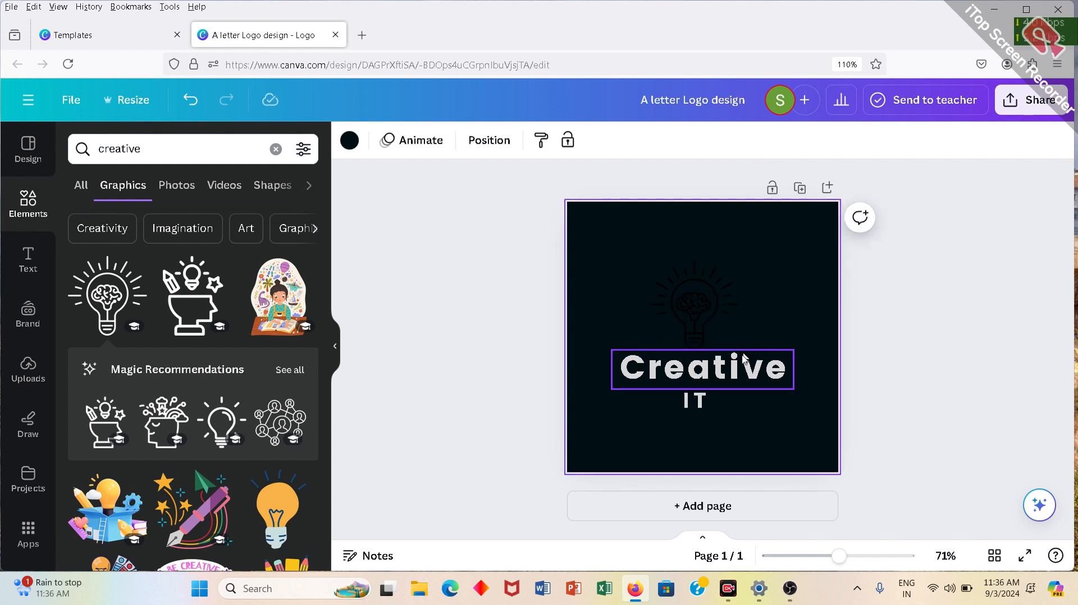
Increase the "IT" text's font size by 3 points
click(717, 401)
click(541, 142)
click(542, 141)
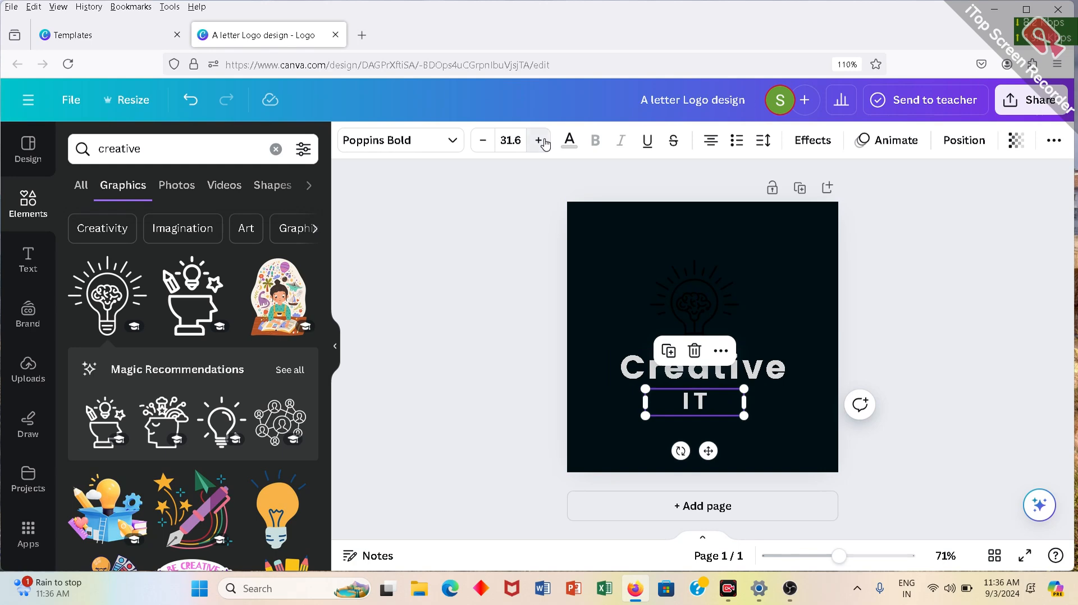
click(541, 141)
click(523, 259)
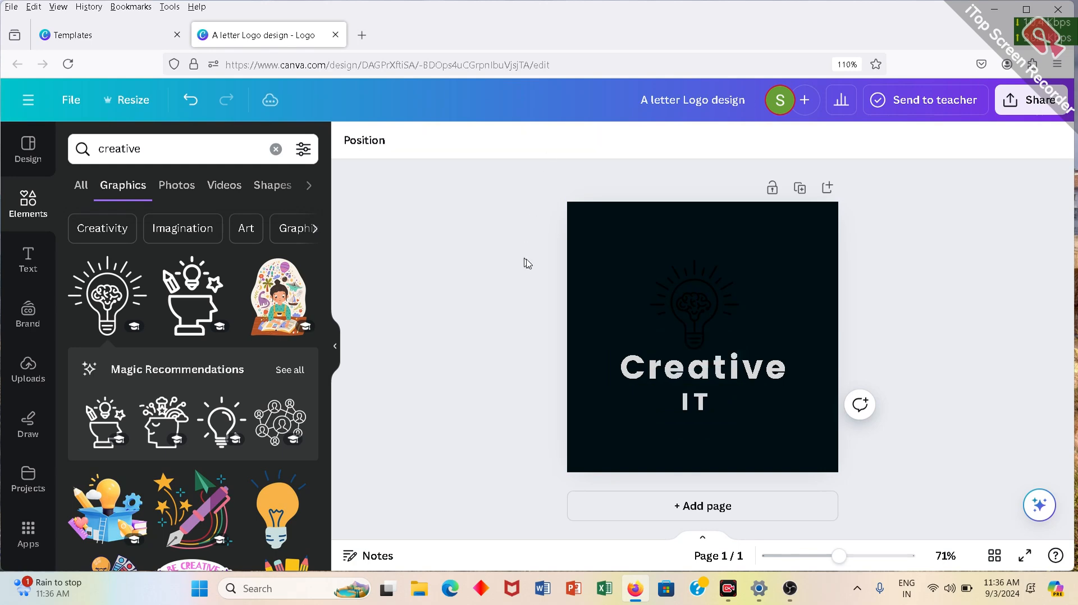
click(785, 372)
click(785, 372)
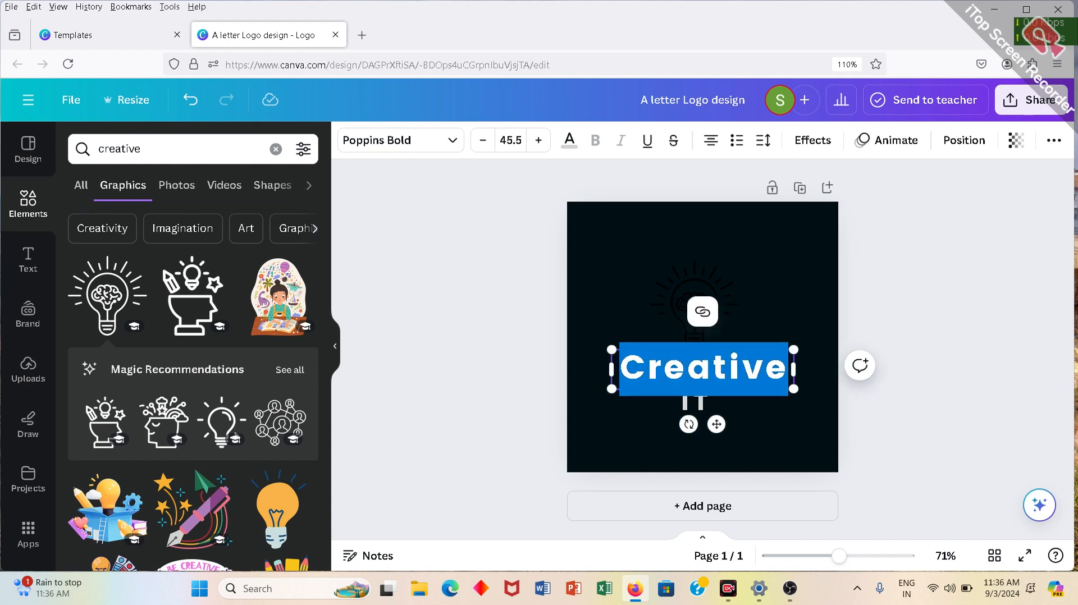
key(BackSpace)
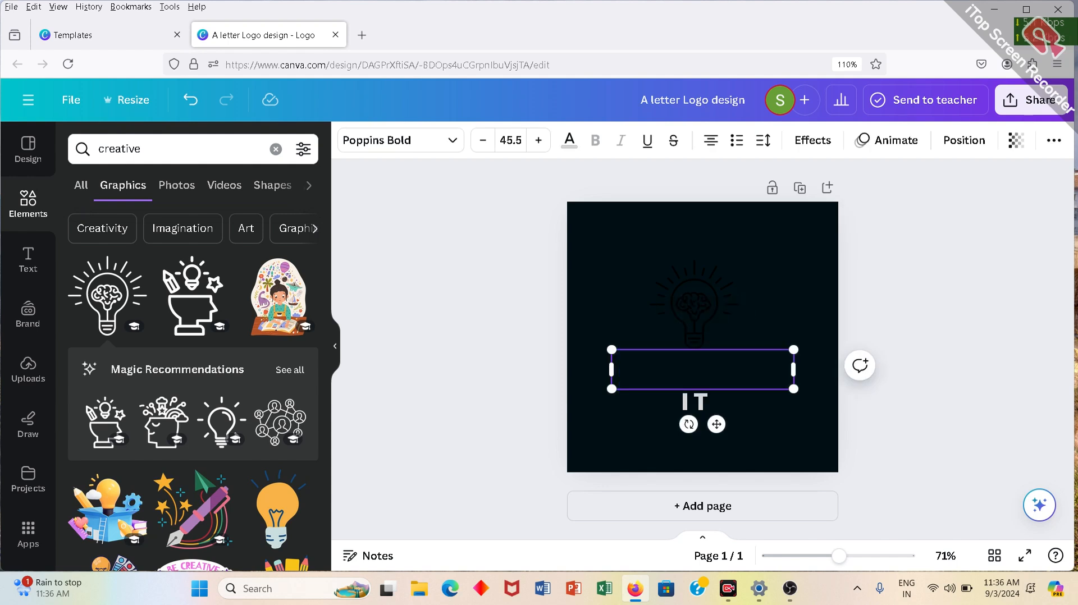
text(Cr)
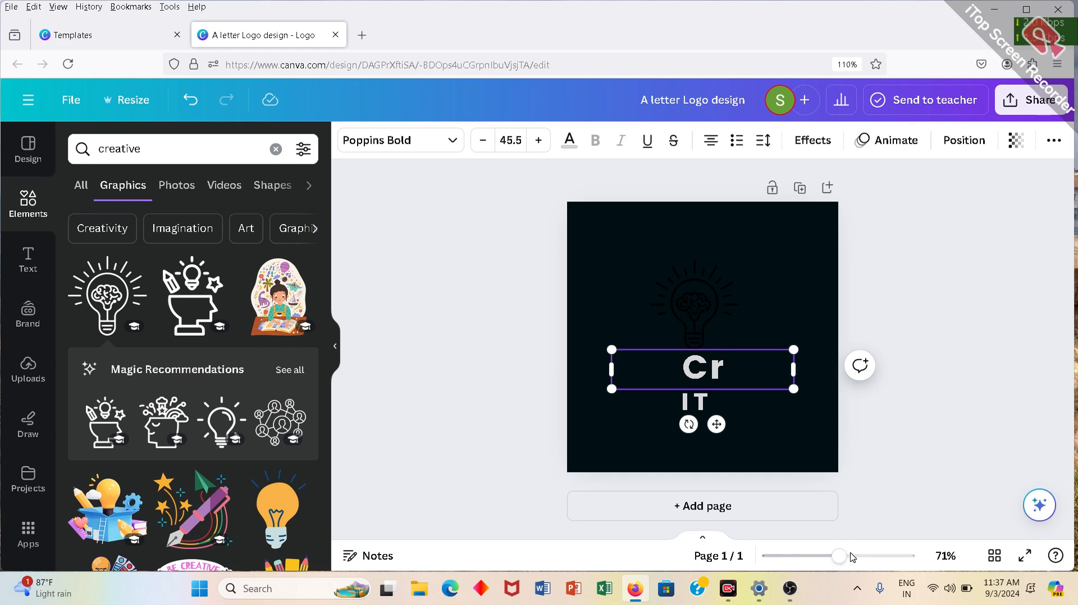
key(ctrl+z)
click(802, 403)
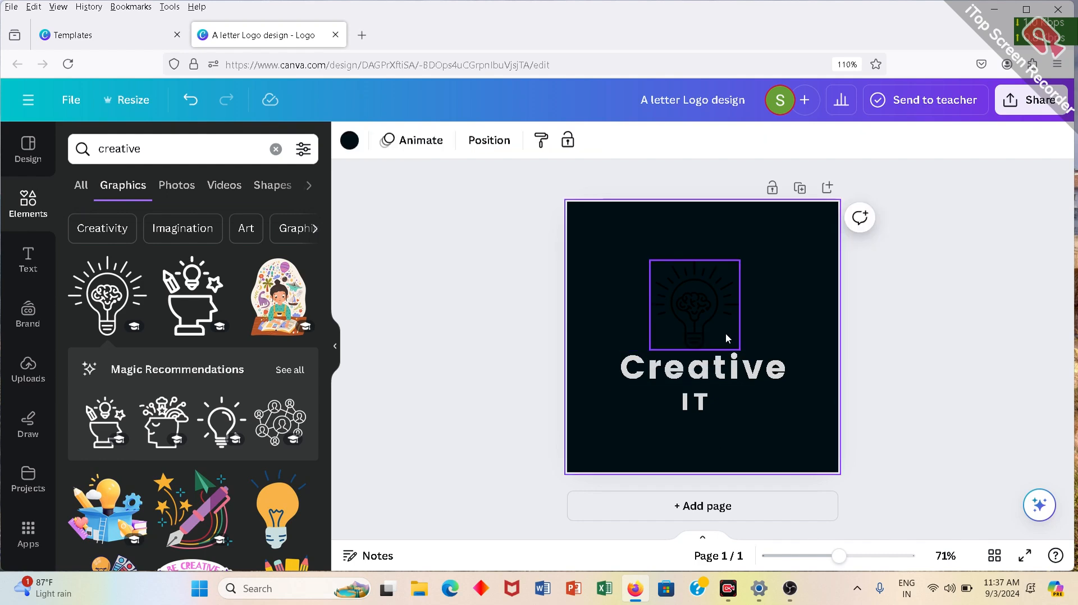
Nudge the "IT" text slightly left beneath "Creative" and recolor the light bulb graphic to the solid default yellow
drag(700, 411, 696, 410)
click(700, 320)
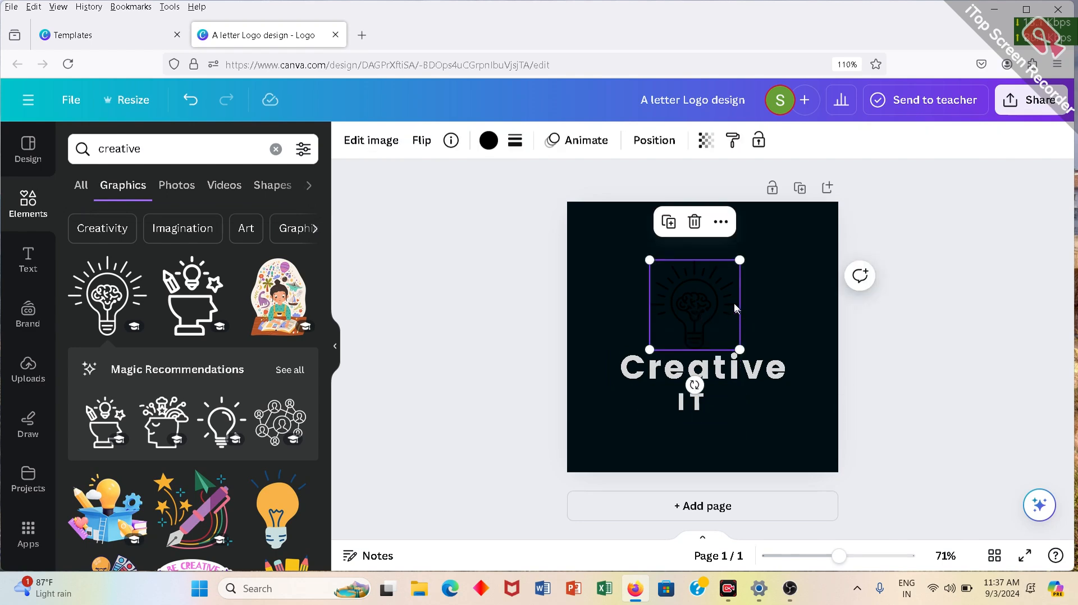
click(489, 140)
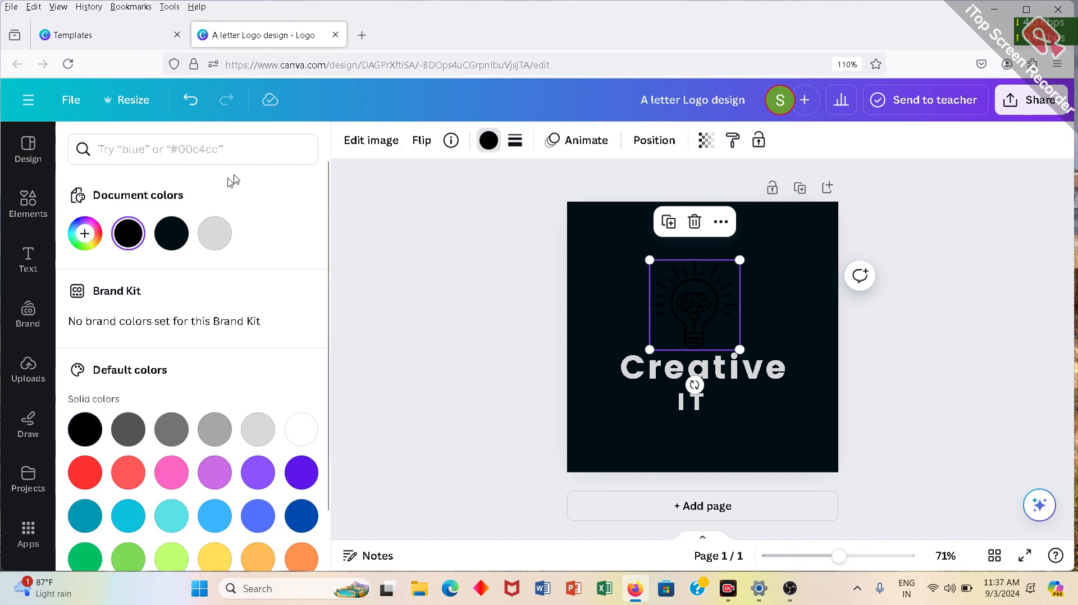
scroll(112, 454, down, 1)
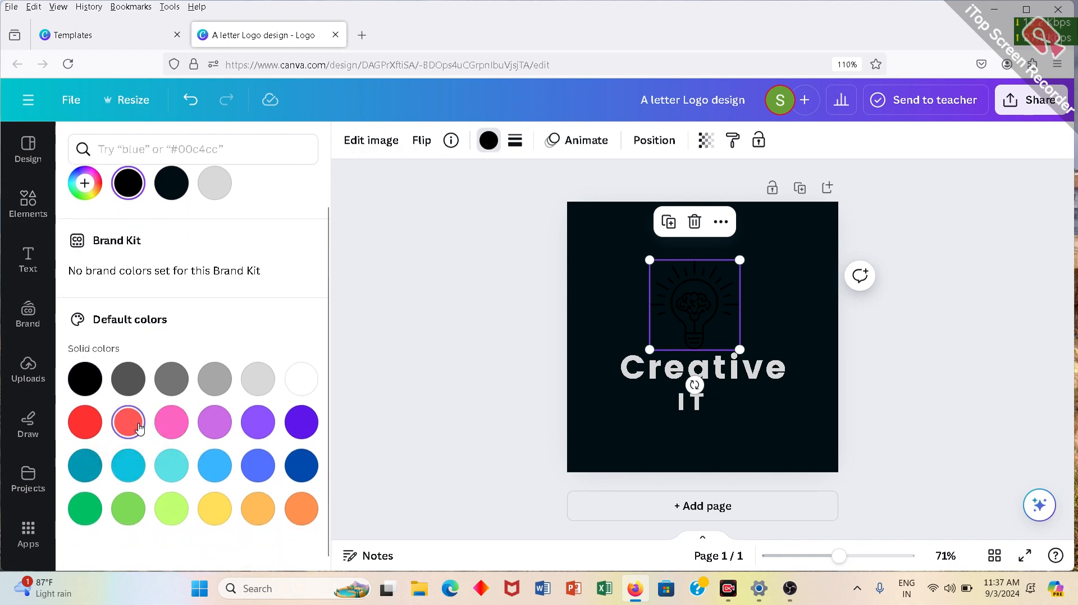
click(139, 427)
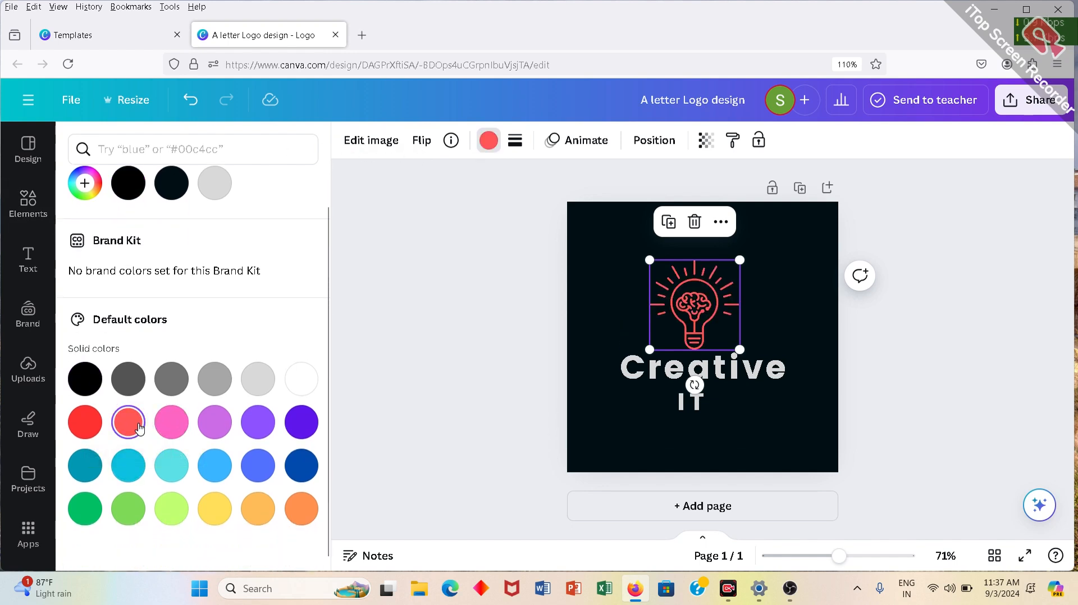
click(222, 516)
Open the color choices for the page background and look through the default solid colors and gradients
click(615, 435)
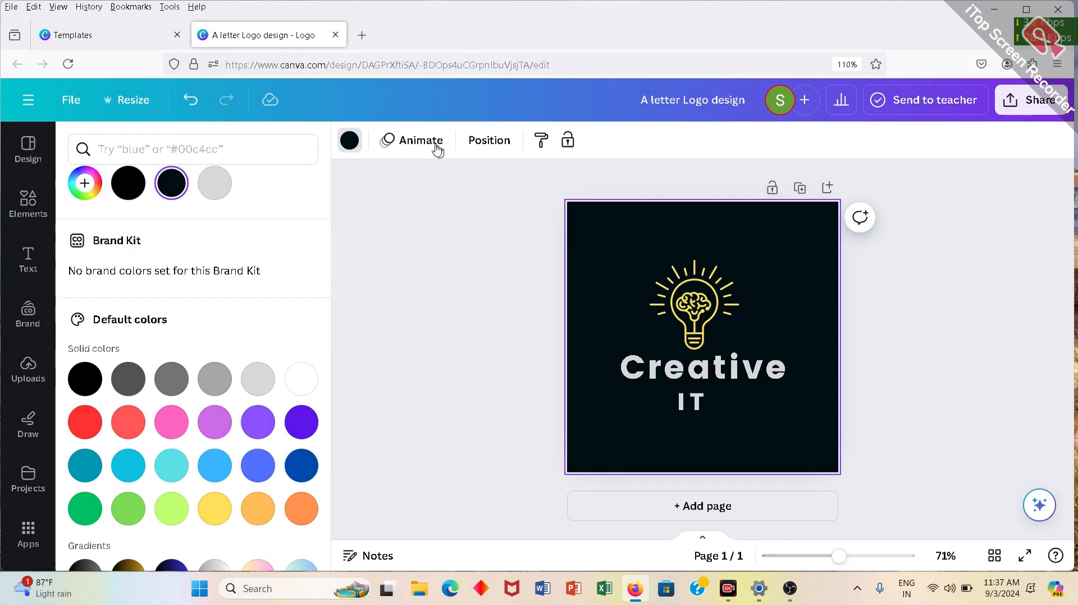
click(347, 147)
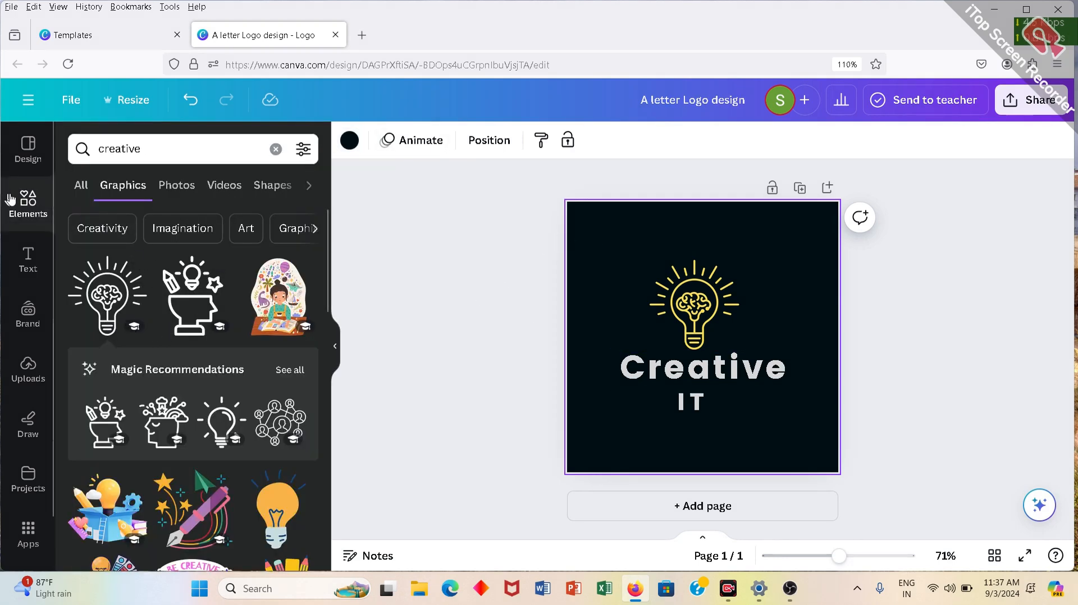
click(349, 141)
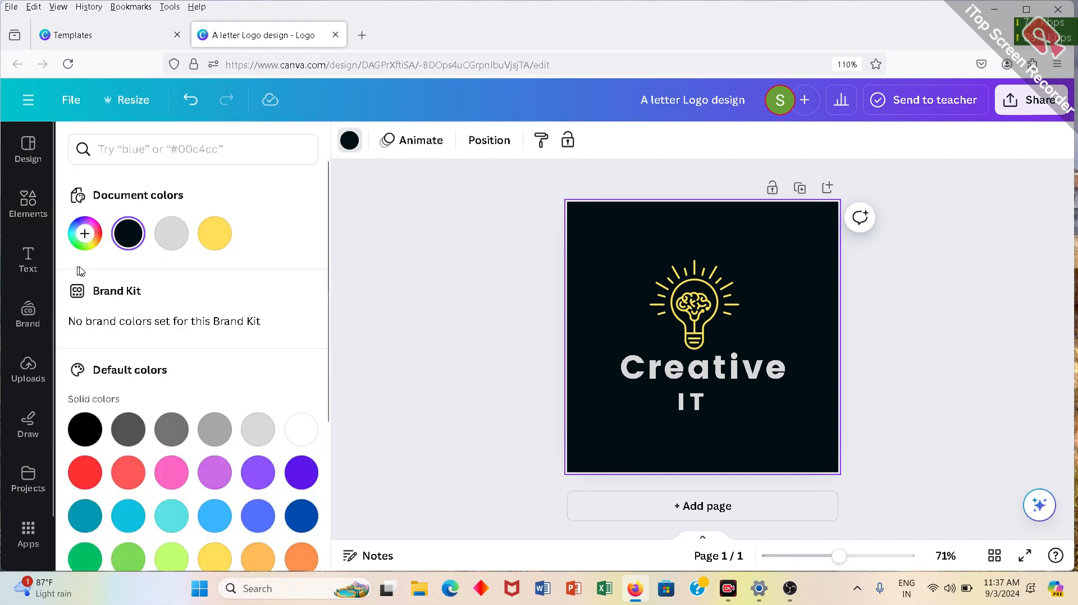
scroll(166, 370, down, 5)
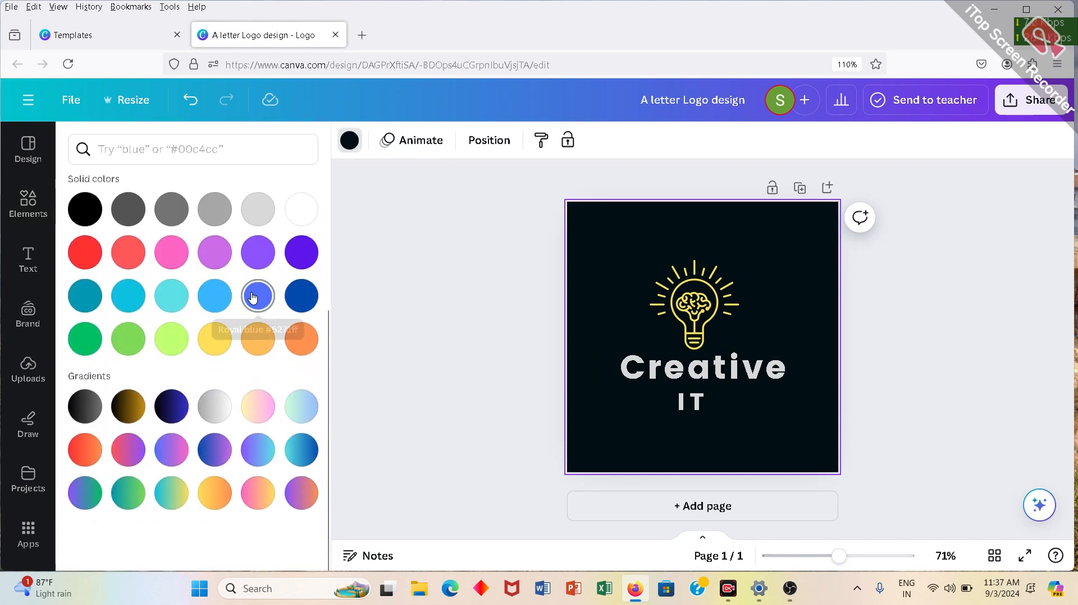
scroll(250, 293, up, 1)
scroll(200, 463, down, 1)
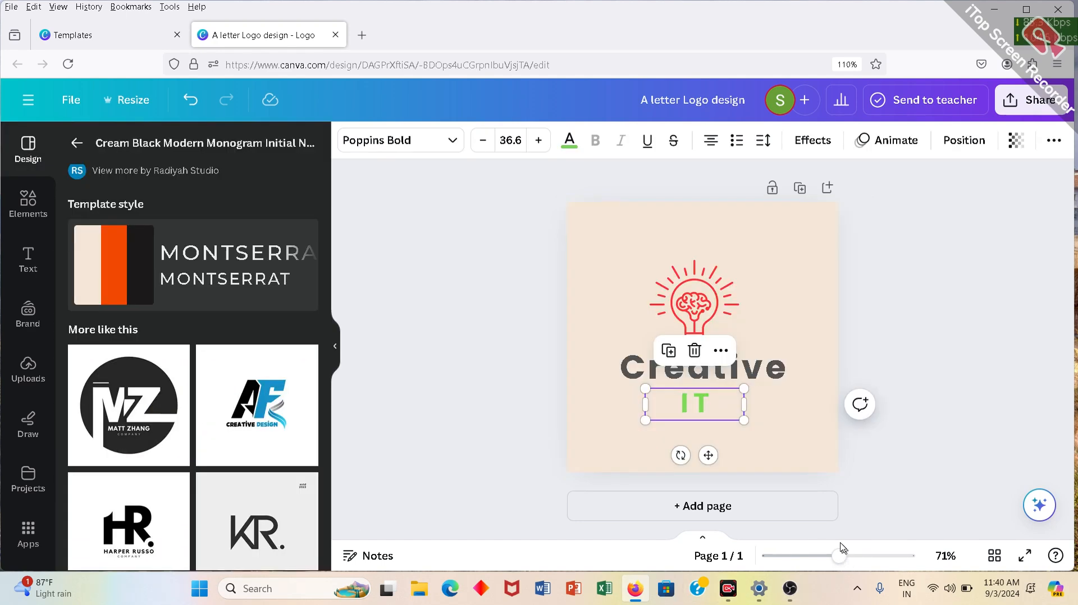
click(556, 345)
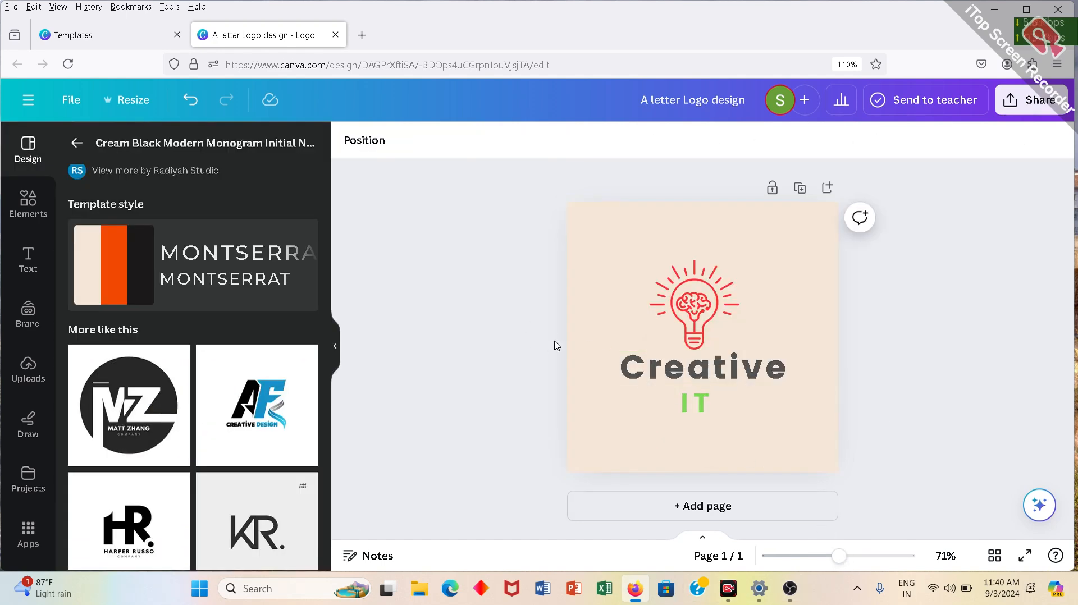
click(693, 415)
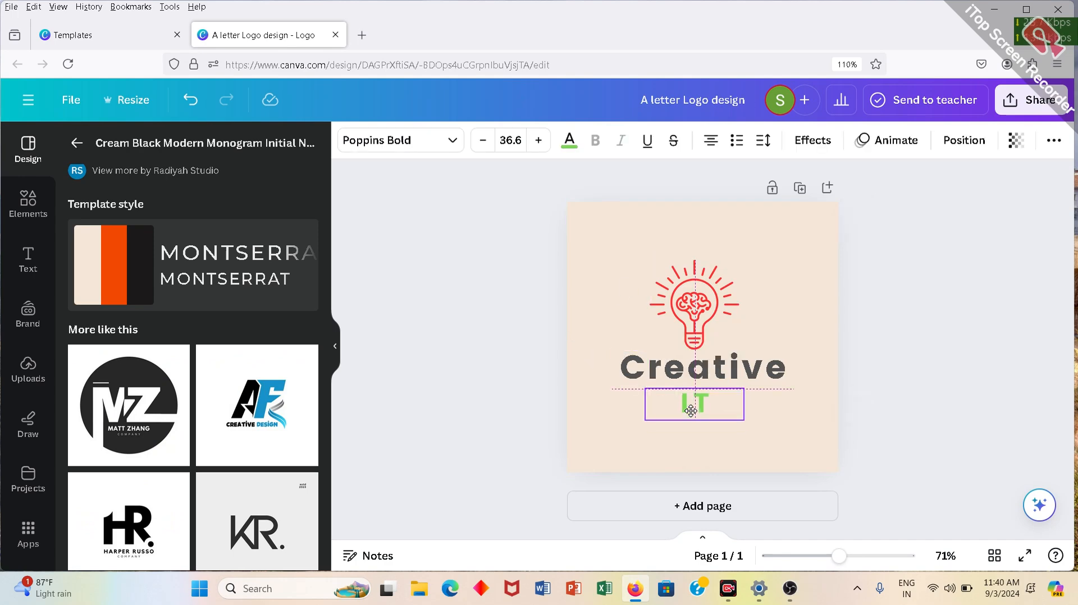
double_click(693, 415)
click(651, 421)
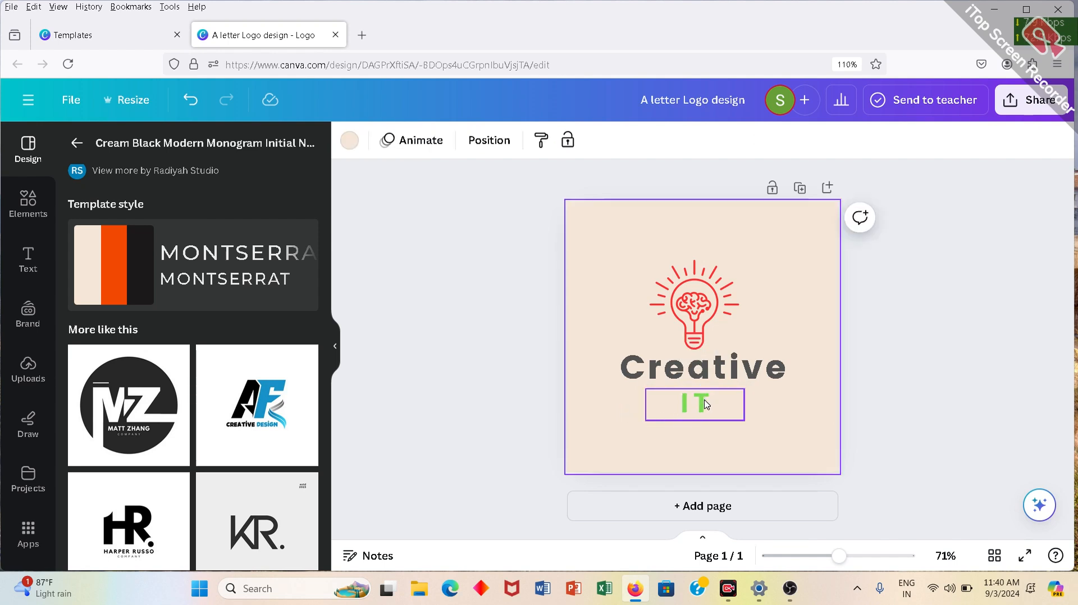
Shrink the red light bulb graphic slightly from its upper-right corner
click(696, 314)
drag(736, 264, 733, 267)
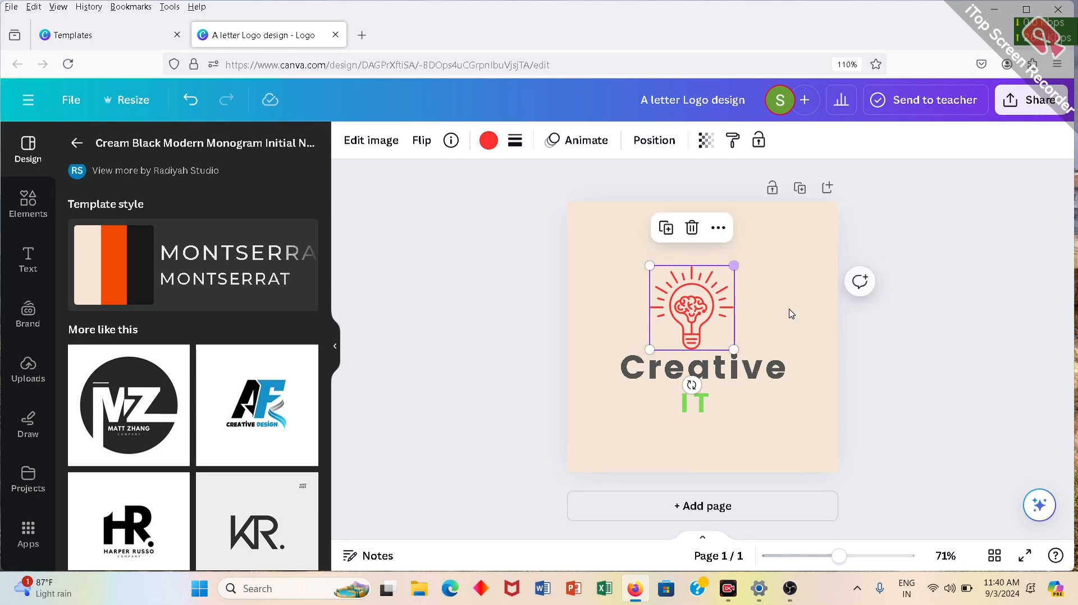
click(854, 338)
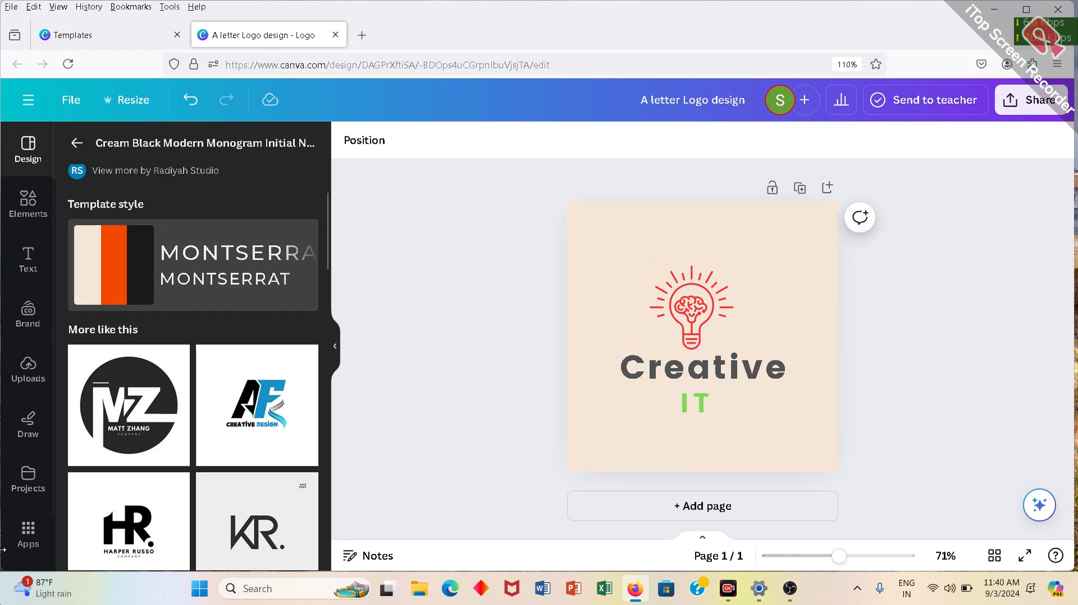
Open the text color choices for the word "Creative", look through the solid colors, and close them without choosing one
click(31, 212)
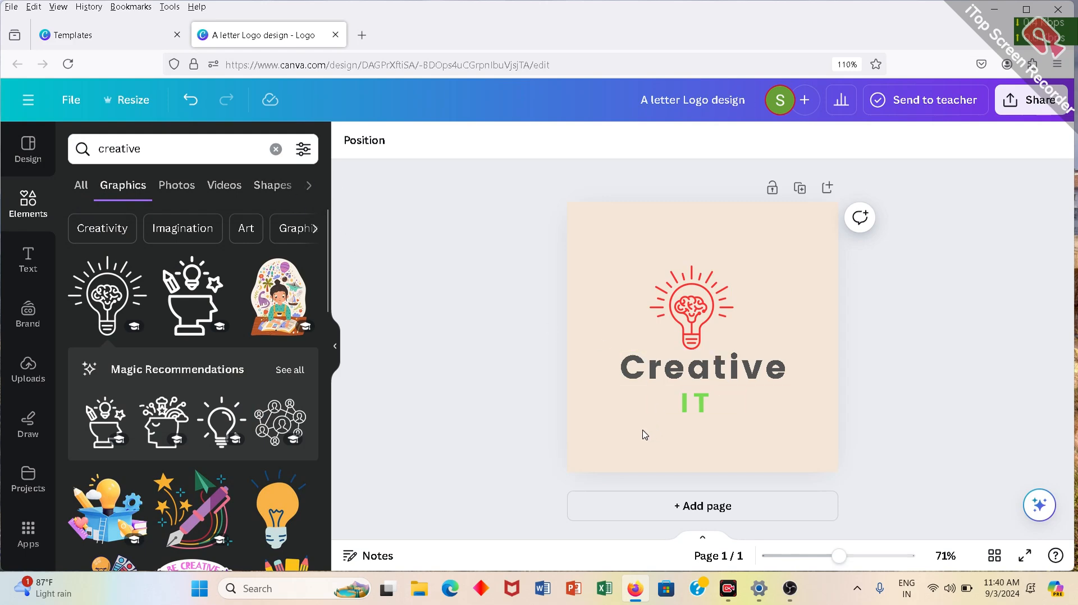
click(644, 450)
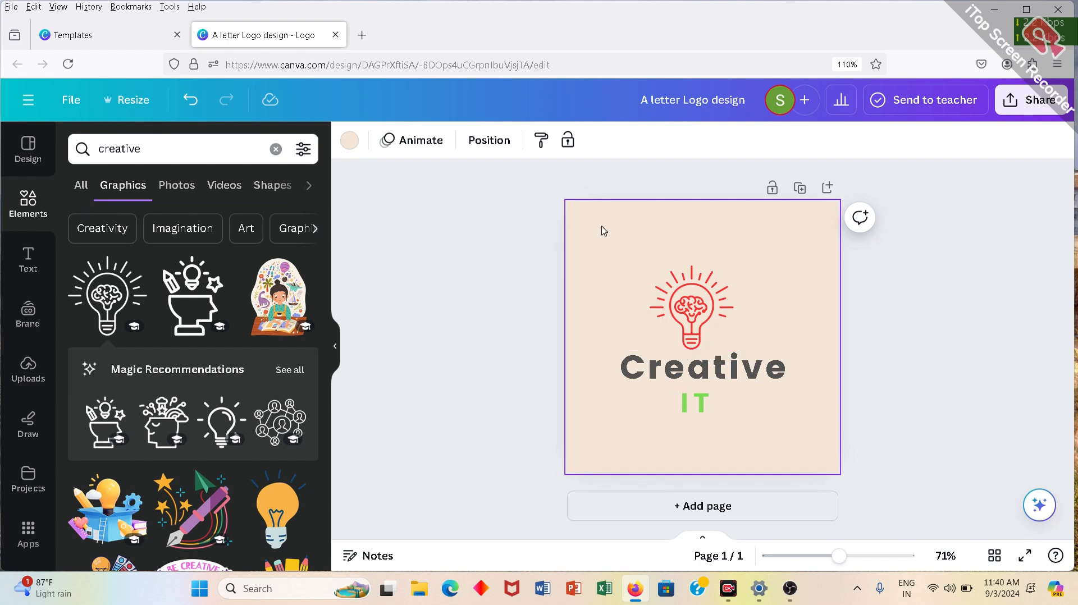
click(631, 376)
double_click(631, 375)
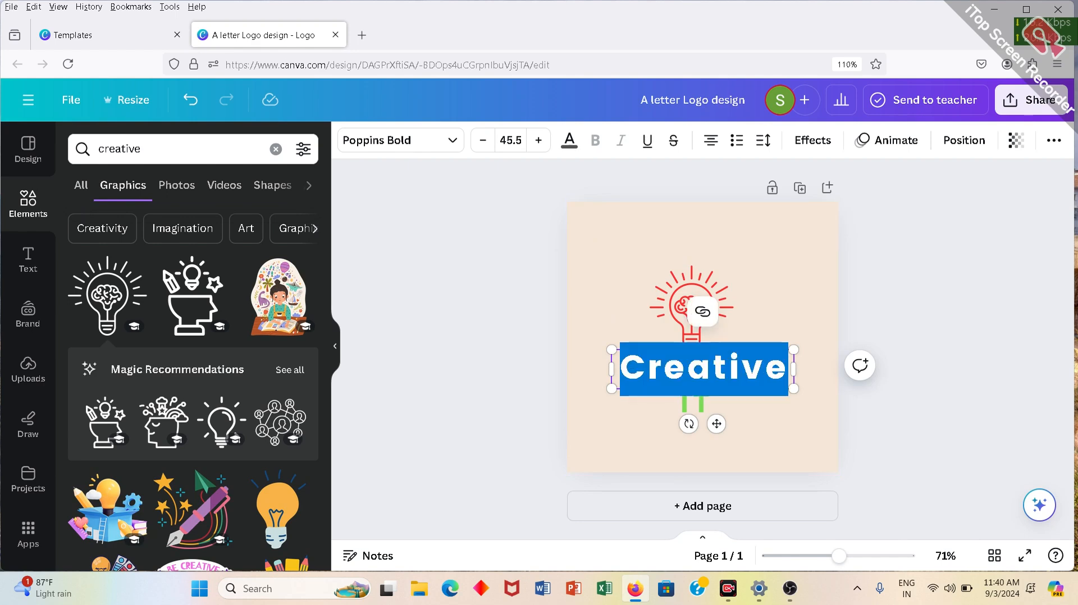
click(569, 145)
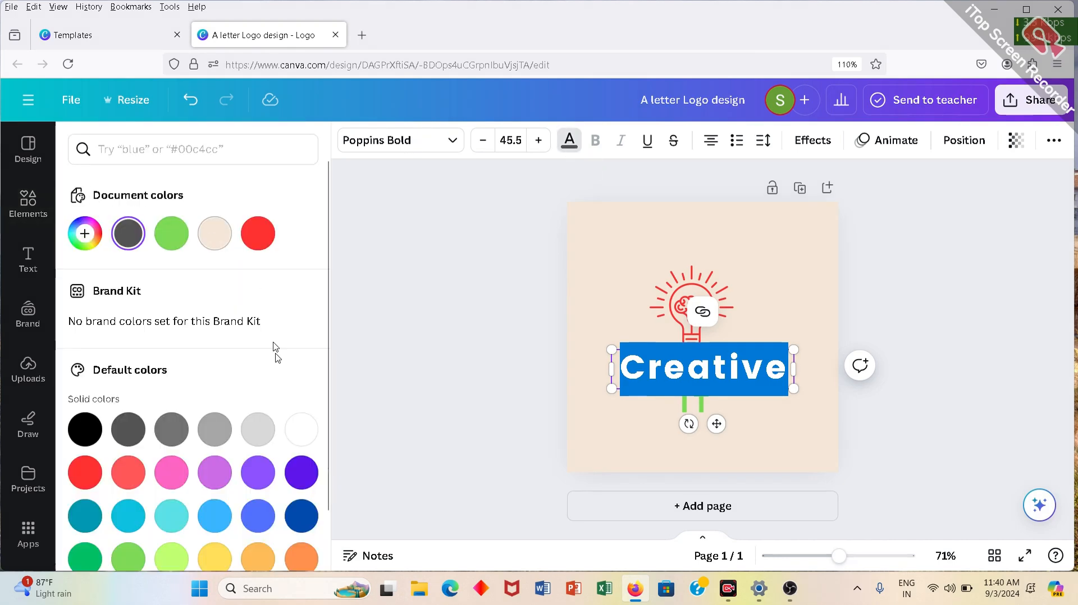
scroll(245, 495, down, 2)
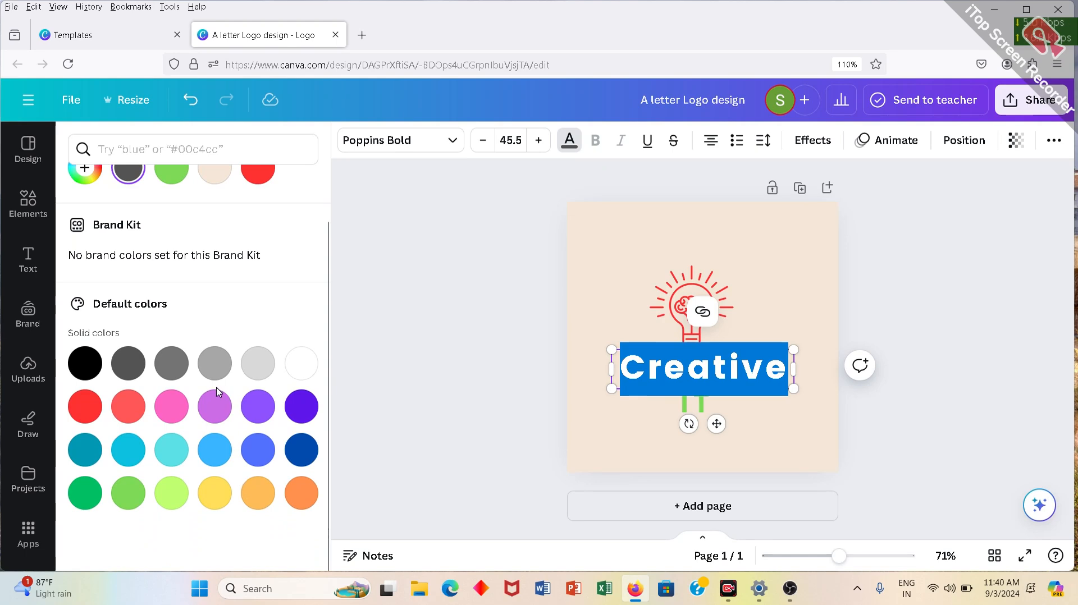
scroll(217, 391, up, 2)
click(347, 380)
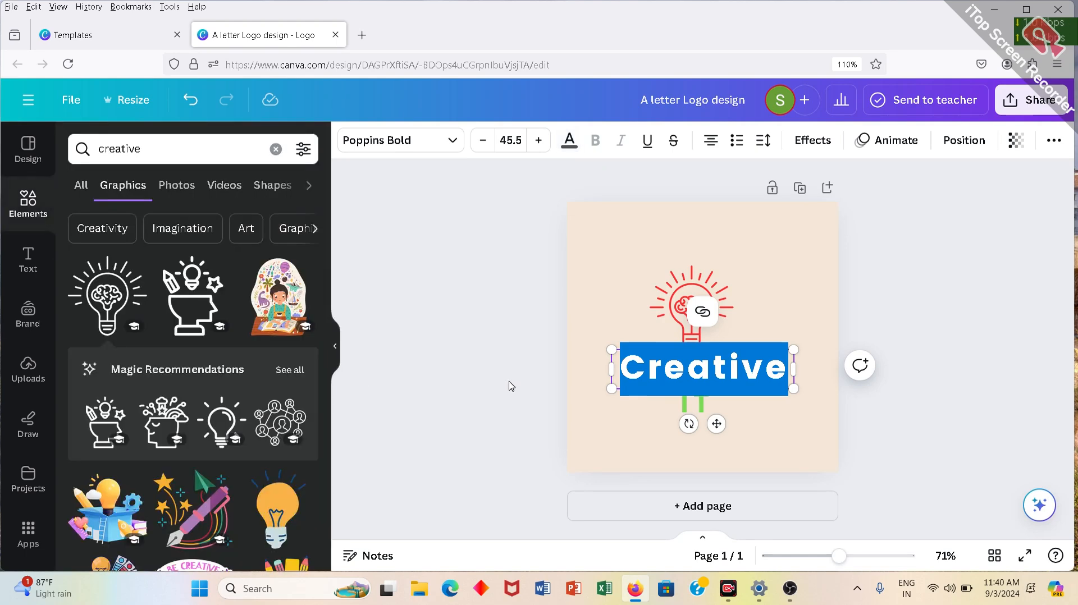
click(518, 389)
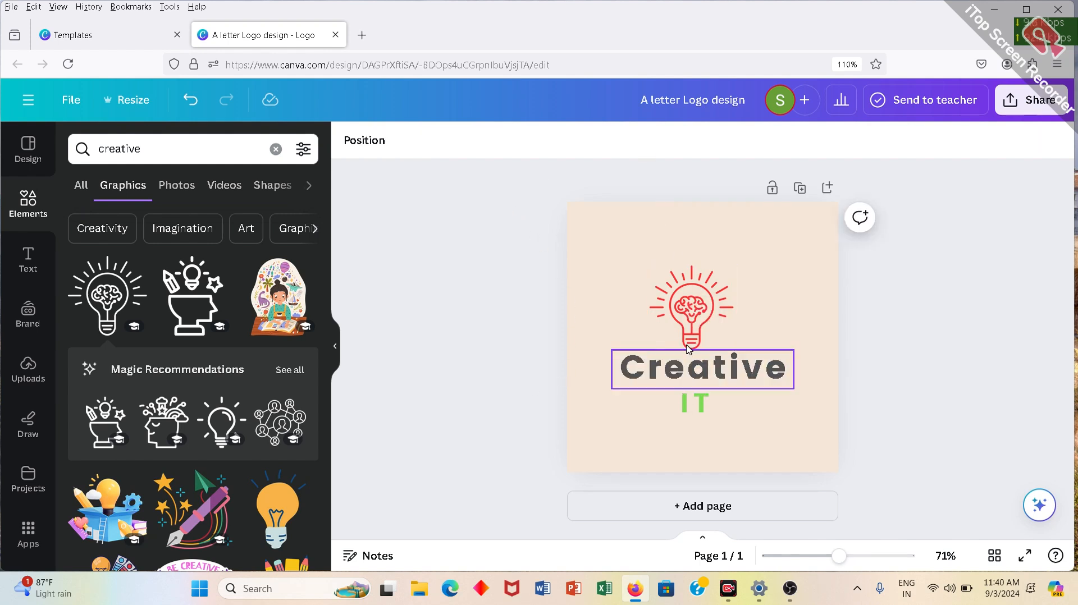
Open the design's download settings with PNG as the file type, review them, and close them without downloading
click(618, 305)
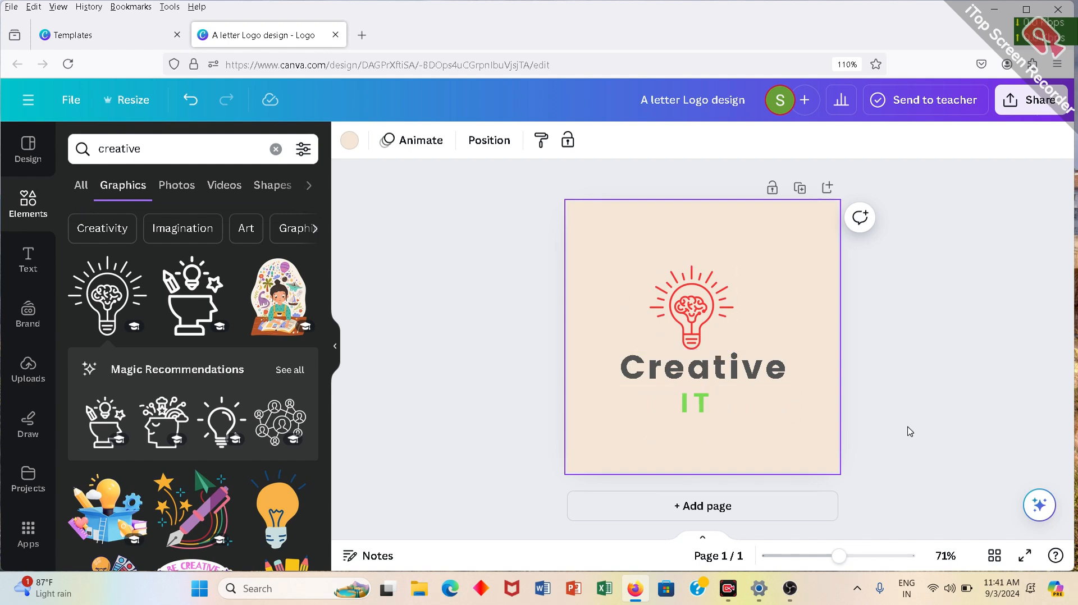
click(1035, 107)
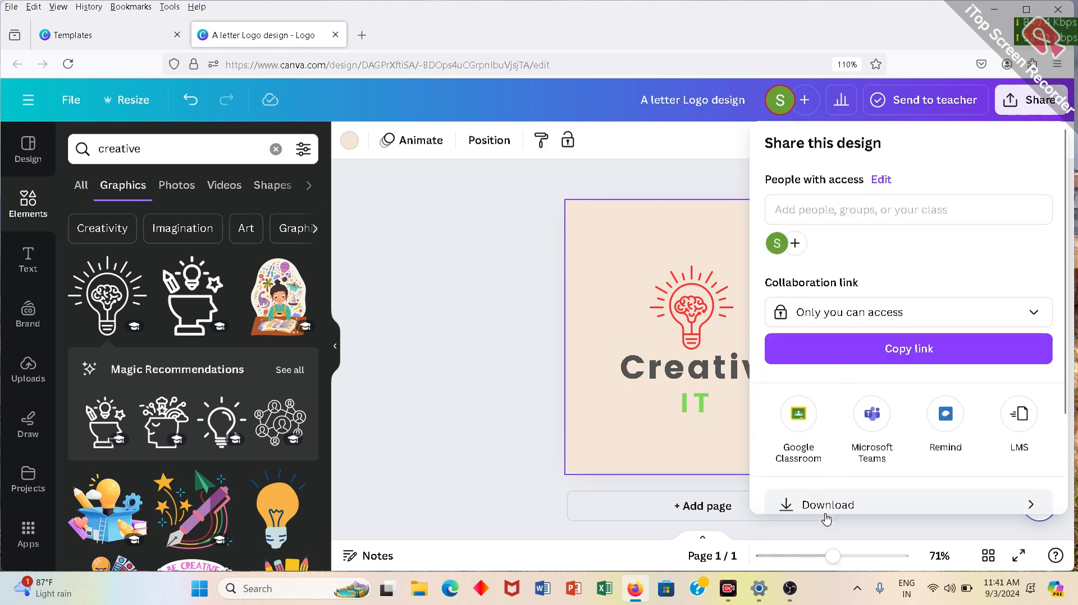
click(822, 508)
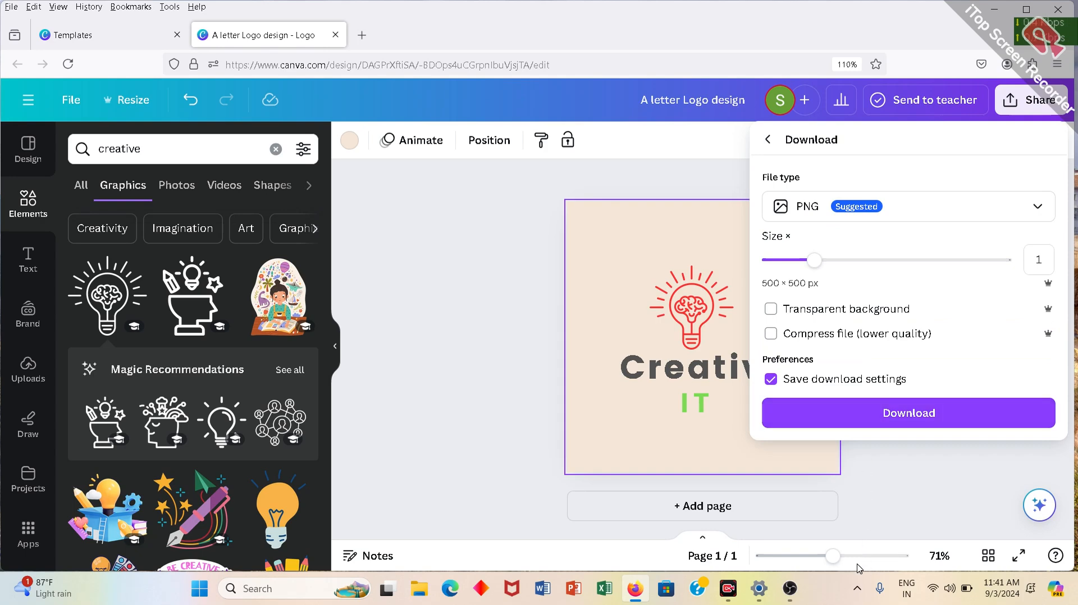
click(870, 478)
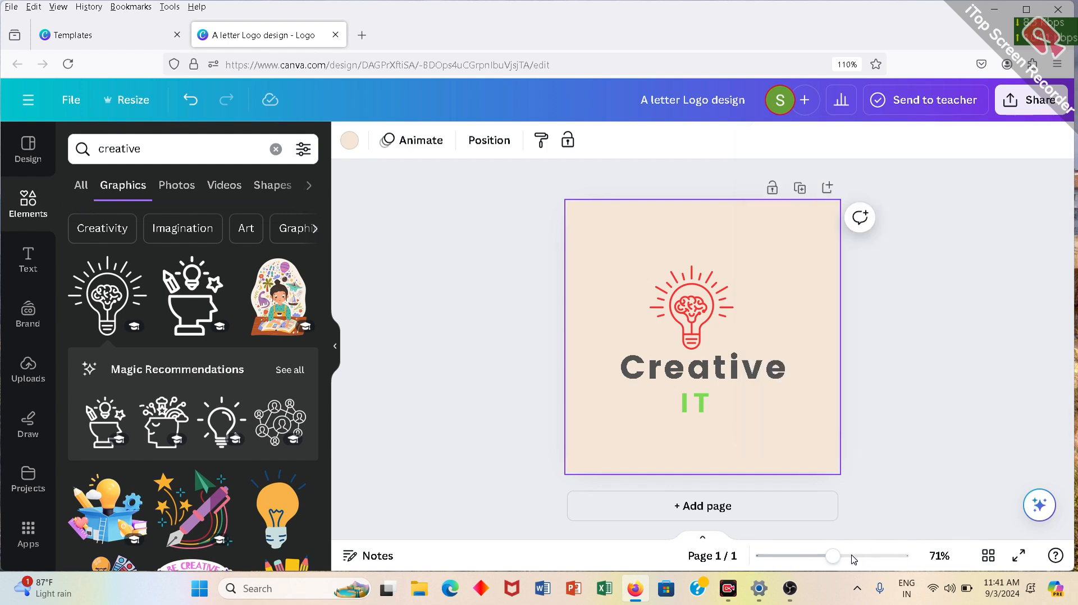